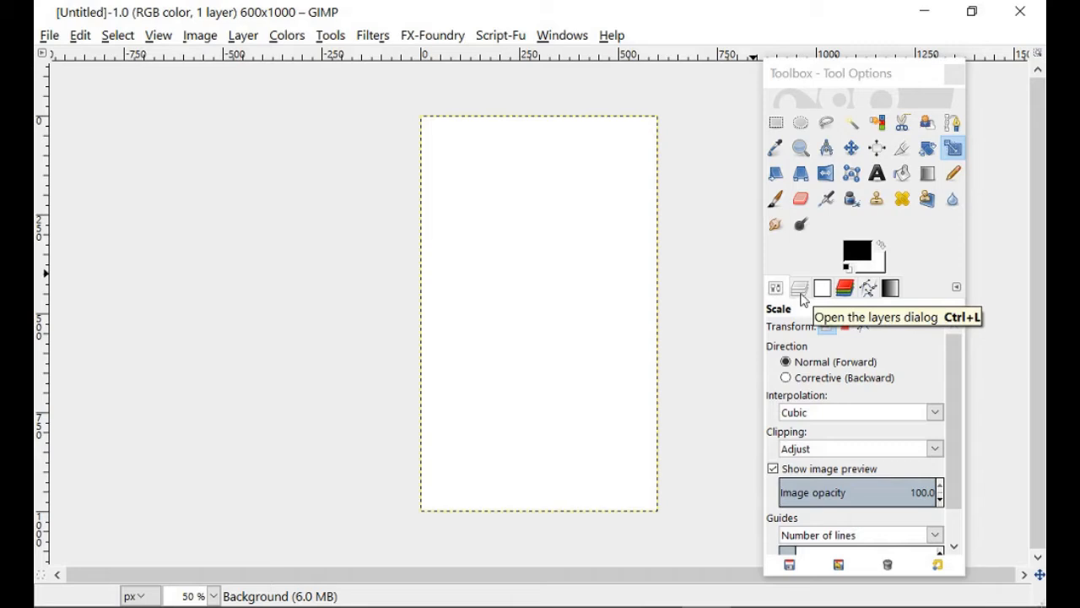
- Show the layers list in the toolbox and select the Background layer
{"action": "left_click", "coordinate": [800, 289]}
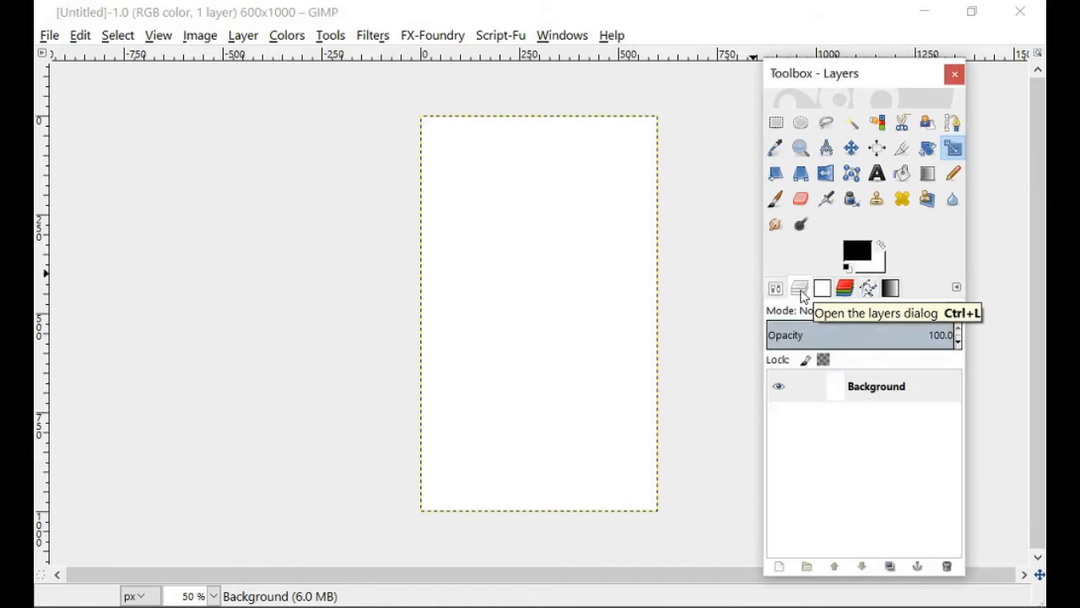
{"action": "left_click", "coordinate": [881, 386]}
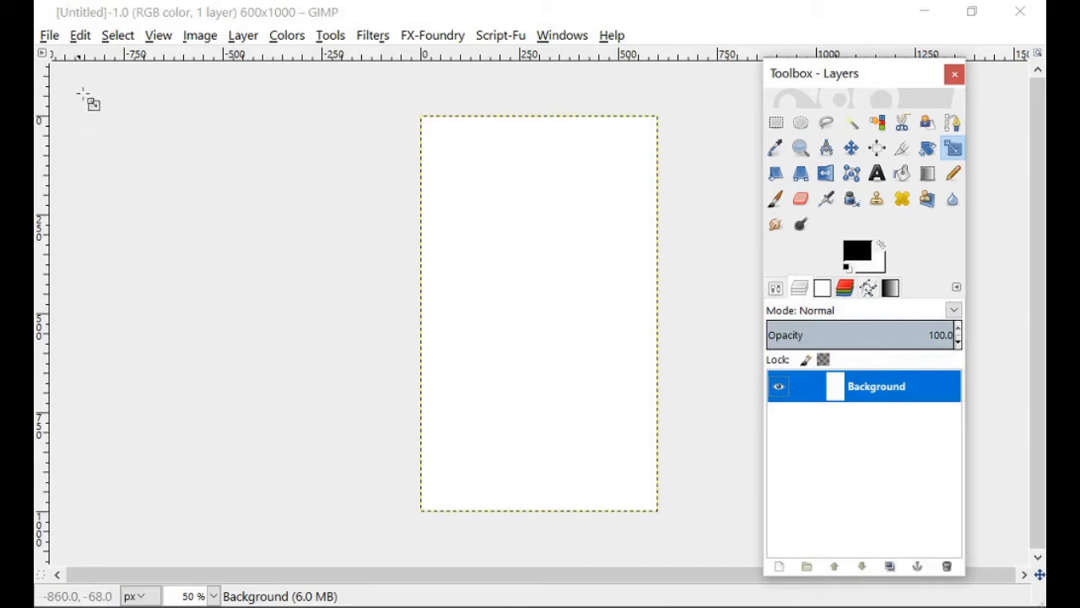
- Open the Unsplash cat photo from the GIMP Beginners Tutorial folder on the Desktop as a separate image
{"action": "left_click", "coordinate": [50, 36]}
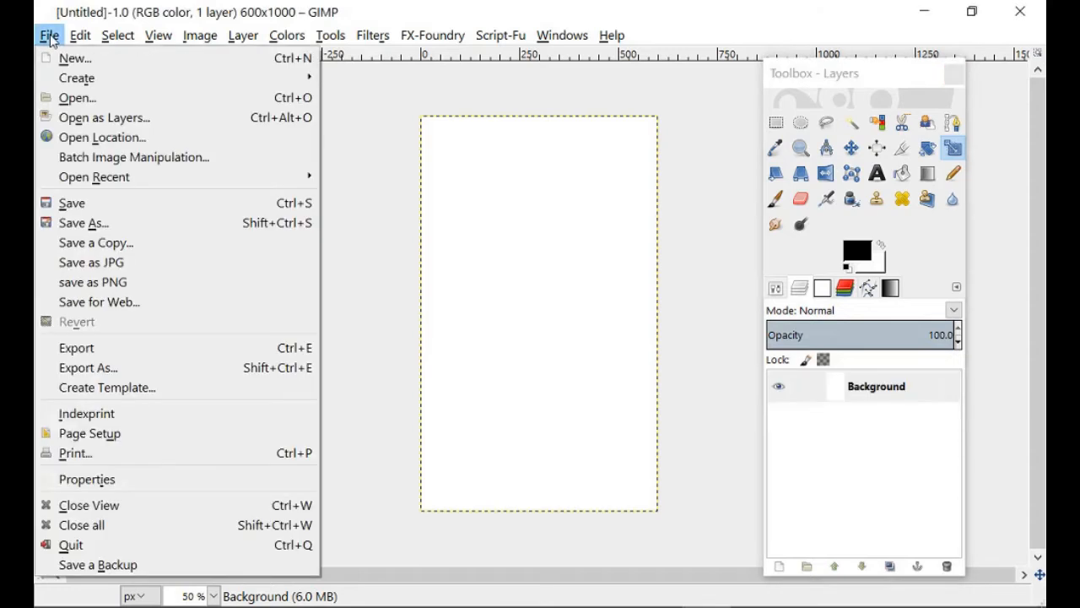
{"action": "left_click", "coordinate": [74, 98]}
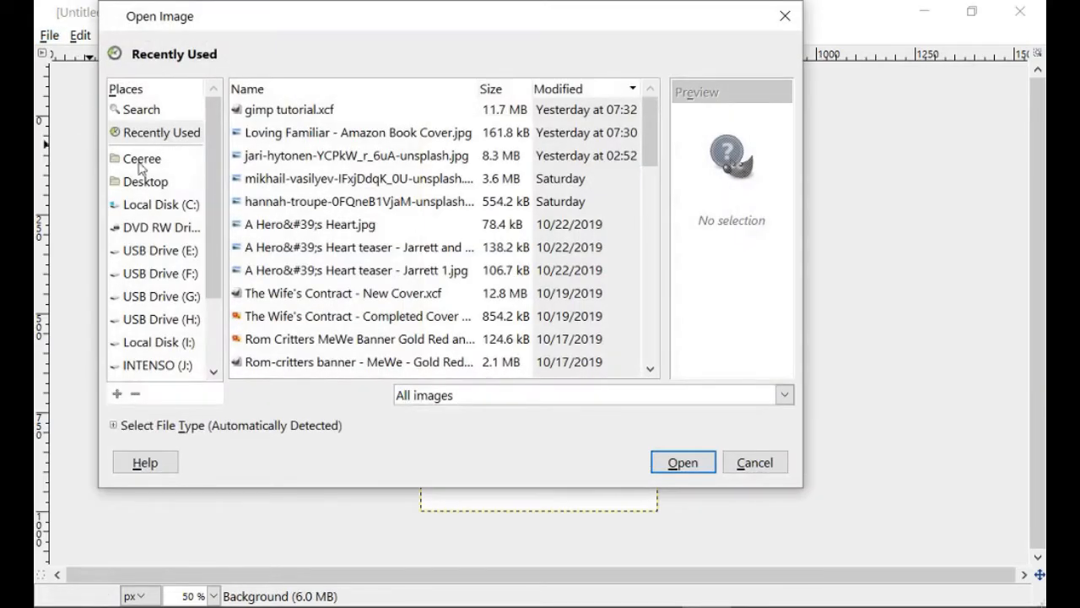
{"action": "left_click", "coordinate": [146, 183]}
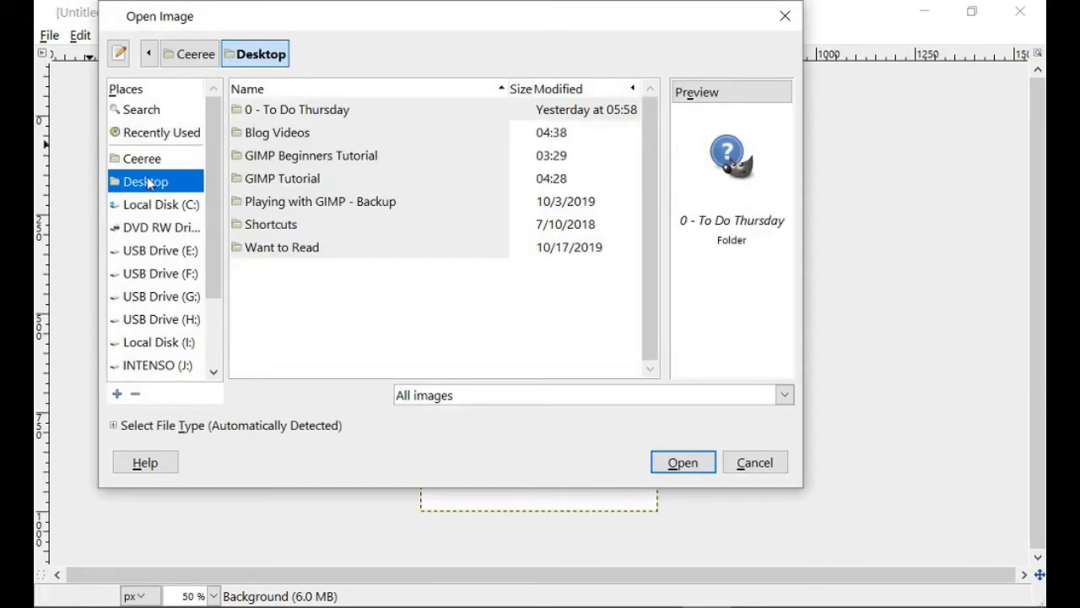
{"action": "double_click", "coordinate": [282, 157]}
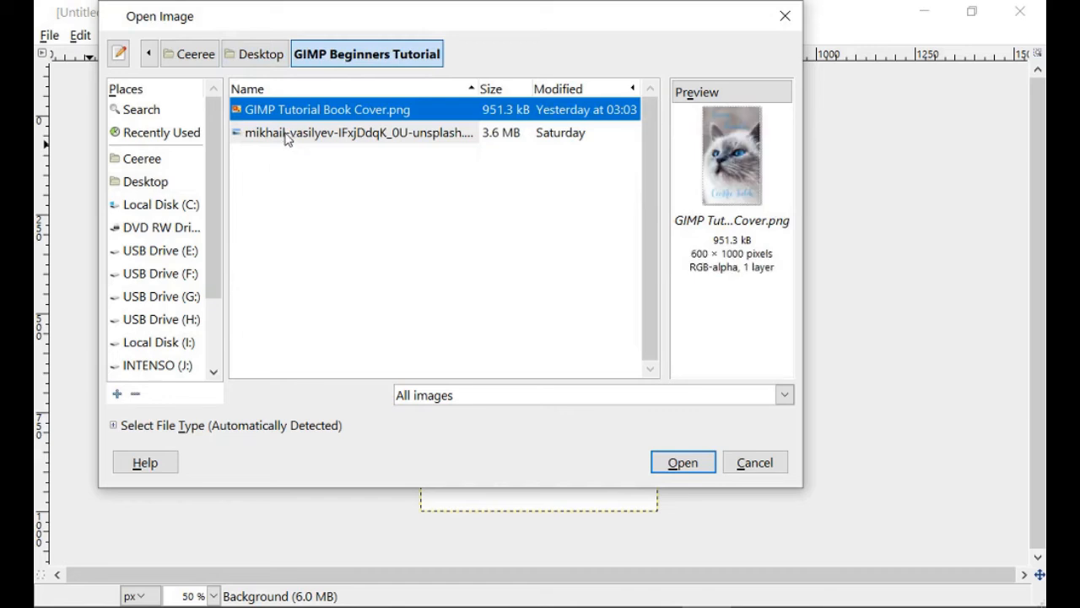
{"action": "left_click", "coordinate": [285, 135]}
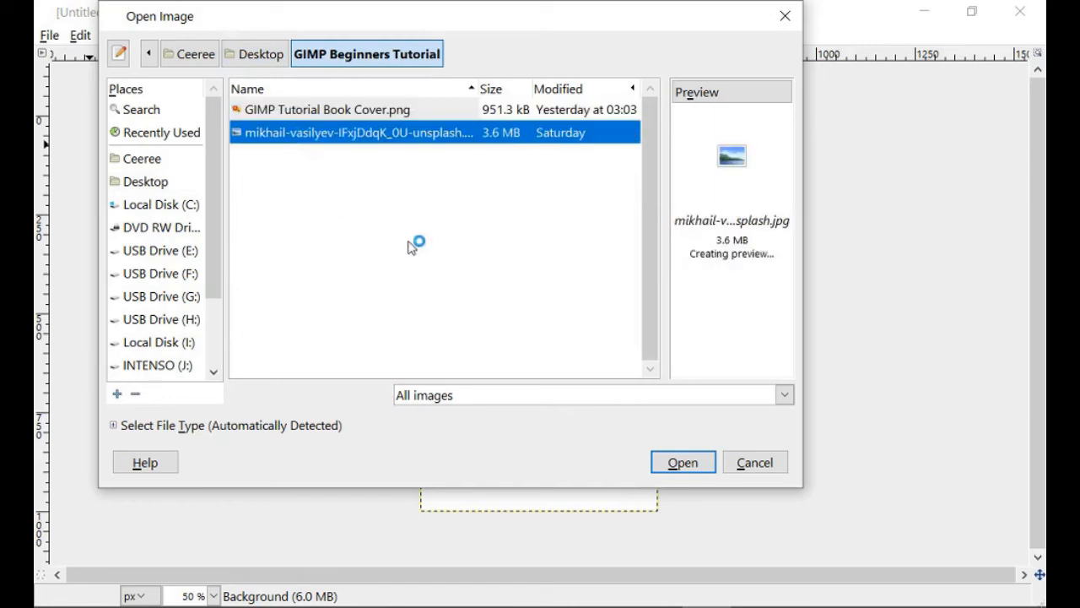
{"action": "left_click", "coordinate": [681, 464]}
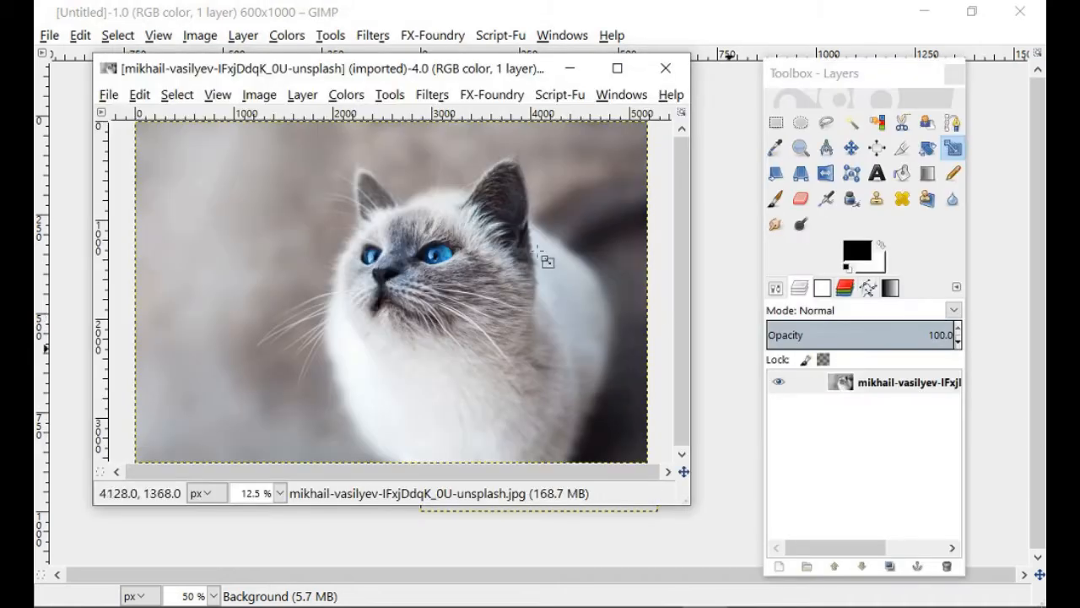
- Switch between the blank cover and the separate cat photo window, and close the photo
{"action": "mouse_move", "coordinate": [489, 77]}
{"action": "left_mouse_down"}
{"action": "mouse_move", "coordinate": [432, 150]}
{"action": "mouse_move", "coordinate": [741, 194]}
{"action": "mouse_move", "coordinate": [393, 170]}
{"action": "mouse_move", "coordinate": [398, 192]}
{"action": "mouse_move", "coordinate": [470, 74]}
{"action": "mouse_move", "coordinate": [474, 116]}
{"action": "mouse_move", "coordinate": [461, 67]}
{"action": "mouse_move", "coordinate": [482, 194]}
{"action": "mouse_move", "coordinate": [493, 84]}
{"action": "left_mouse_up"}
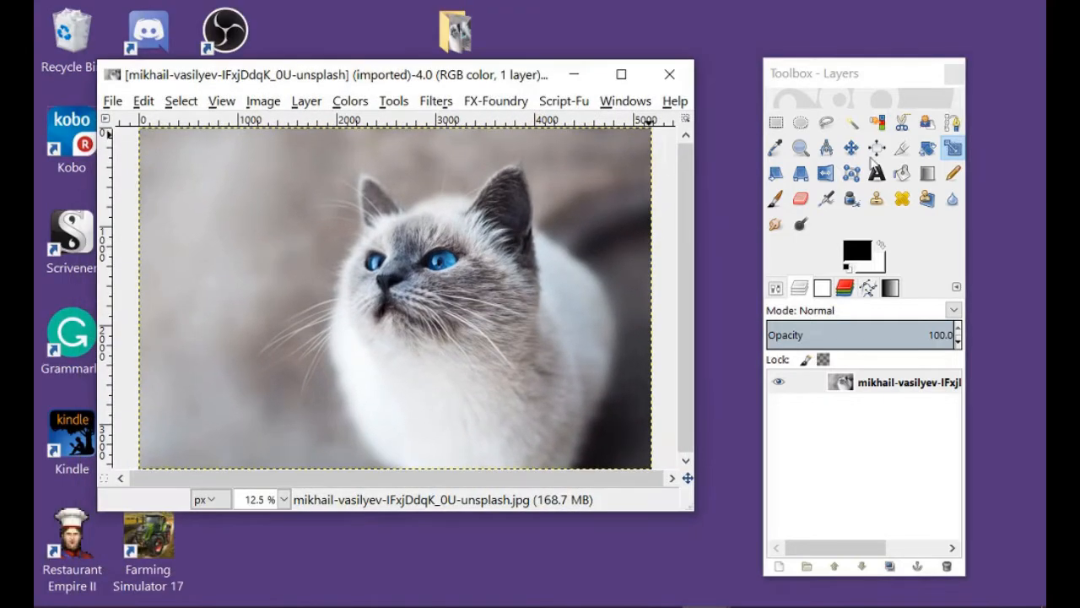
{"action": "left_click", "coordinate": [706, 606]}
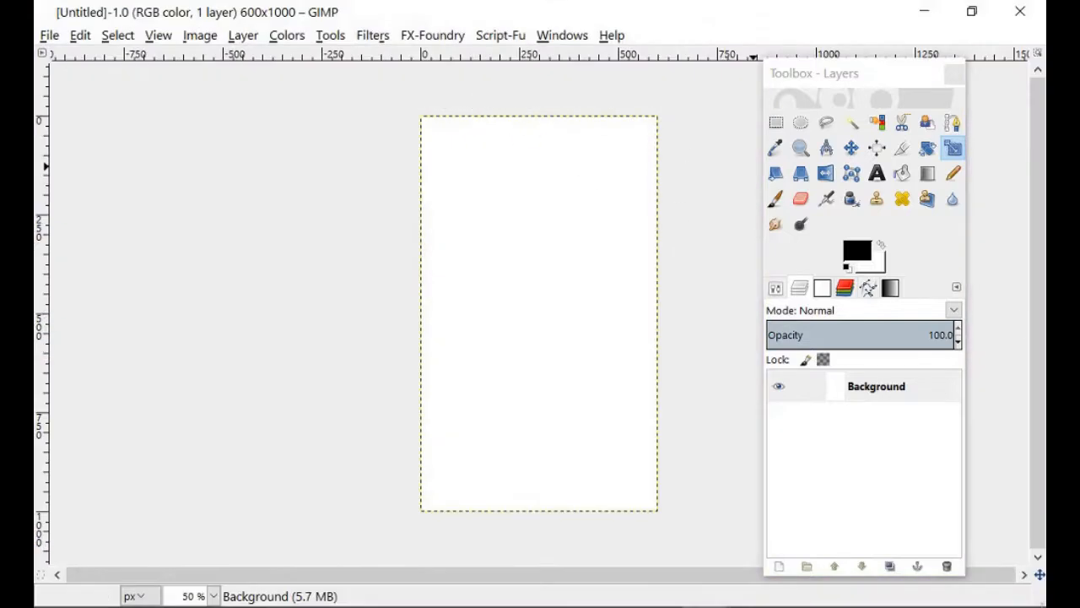
{"action": "left_click", "coordinate": [706, 606]}
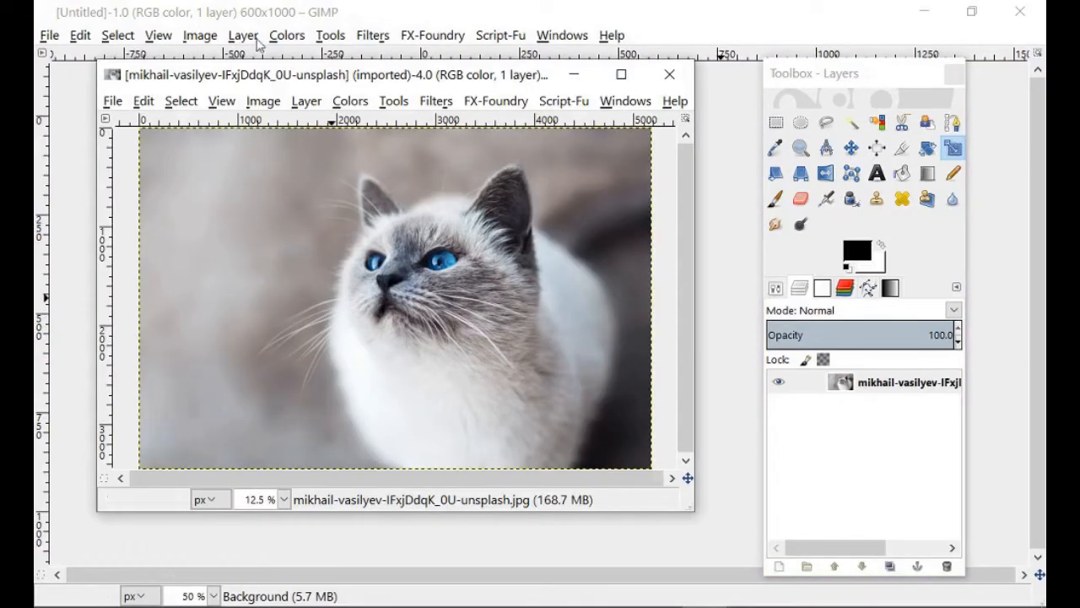
{"action": "left_click", "coordinate": [670, 74]}
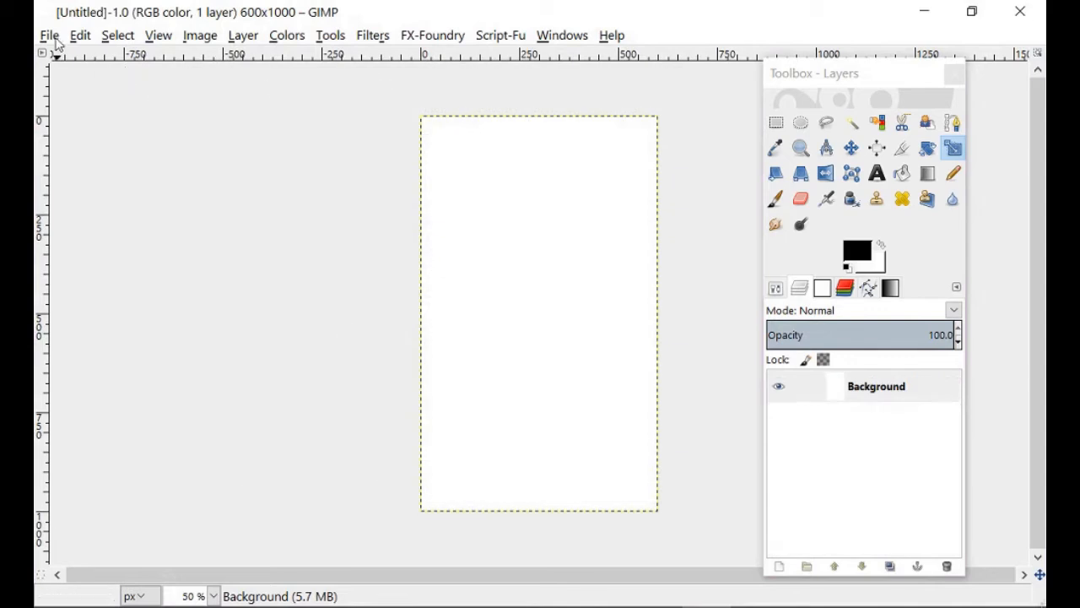
- Bring the Unsplash cat photo from the GIMP Beginners Tutorial folder into the blank cover as a new layer
{"action": "left_click", "coordinate": [49, 35]}
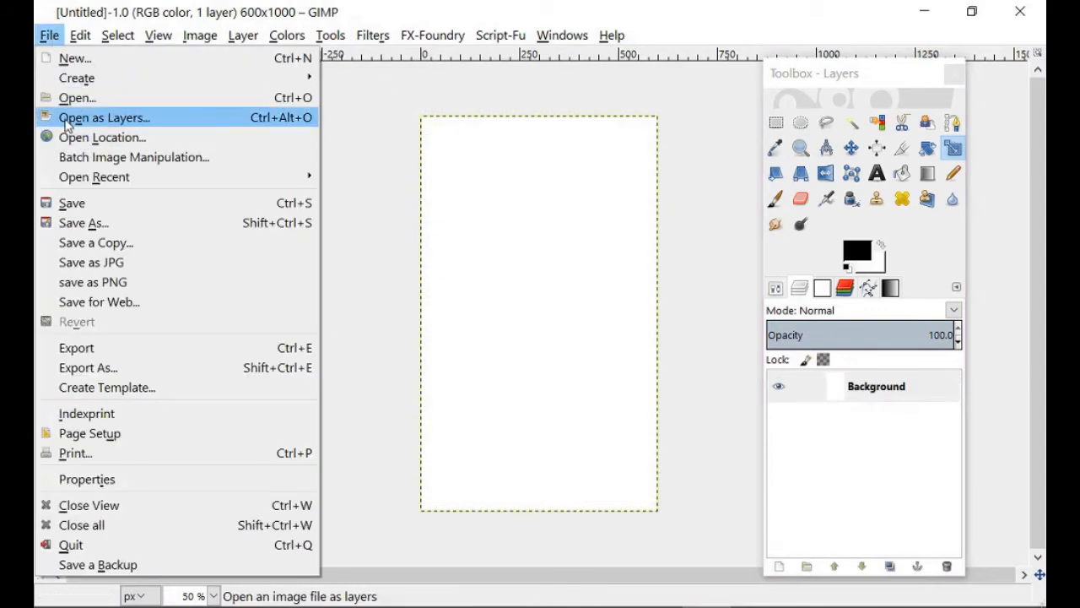
{"action": "left_click", "coordinate": [139, 119]}
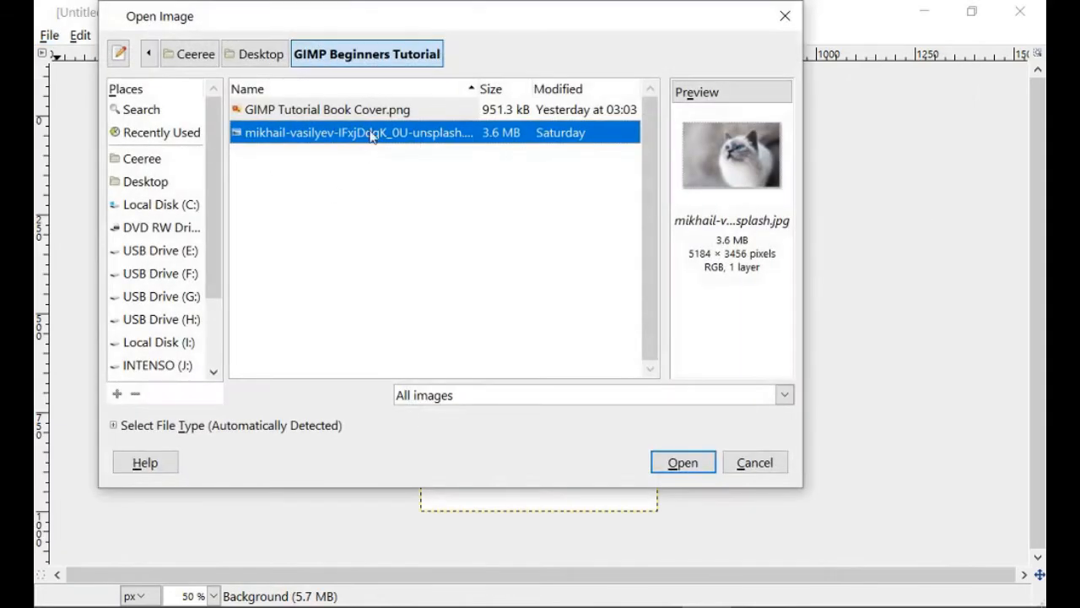
{"action": "left_click", "coordinate": [365, 115]}
{"action": "left_click", "coordinate": [360, 143]}
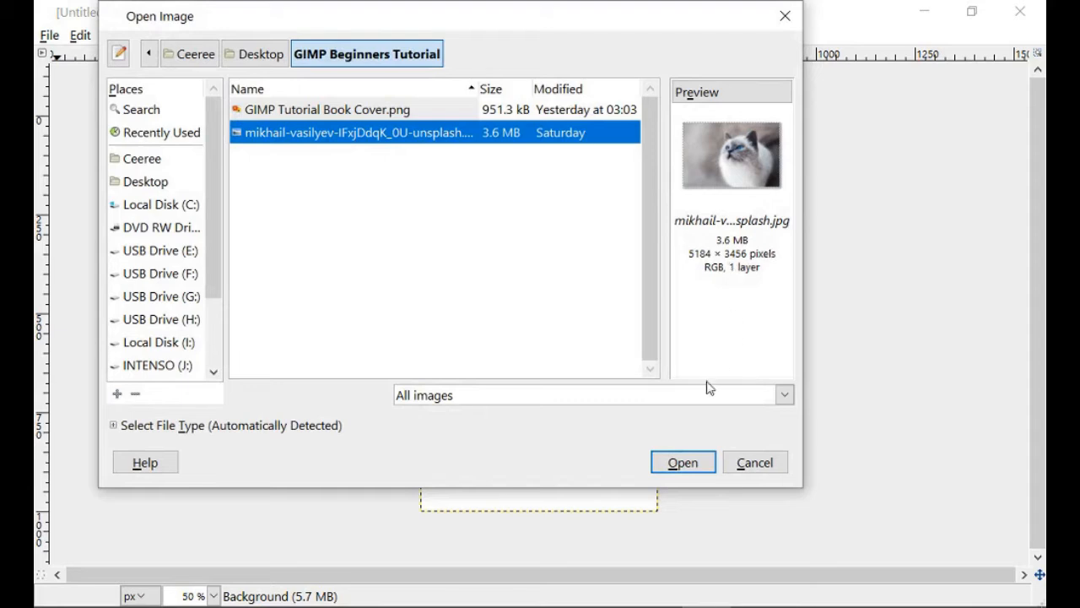
{"action": "left_click", "coordinate": [689, 464]}
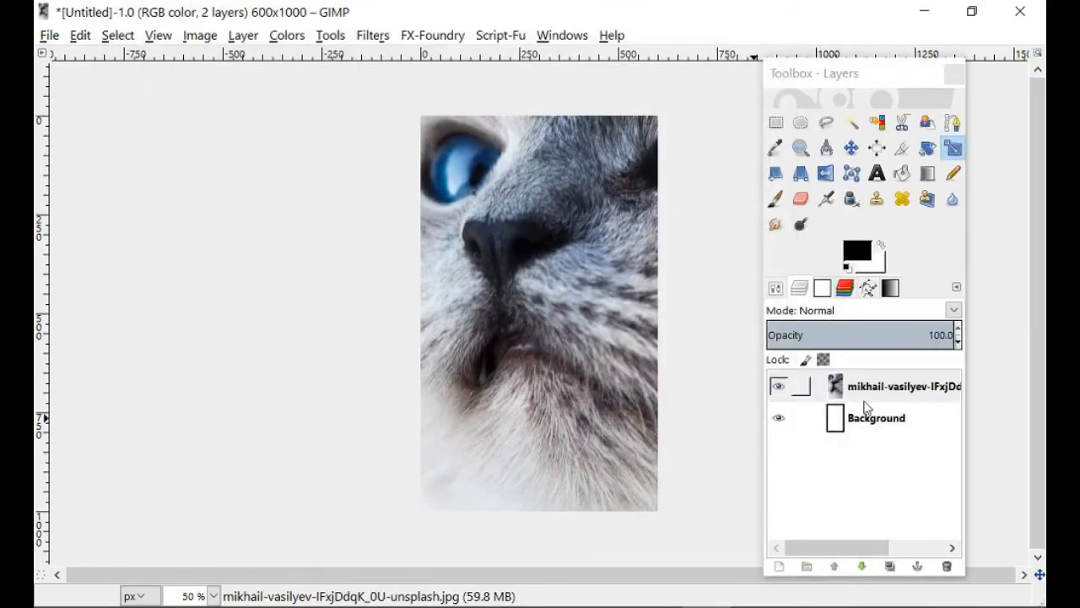
- Begin scaling the cat photo layer with its width and height linked to preserve proportions
{"action": "left_click", "coordinate": [866, 393]}
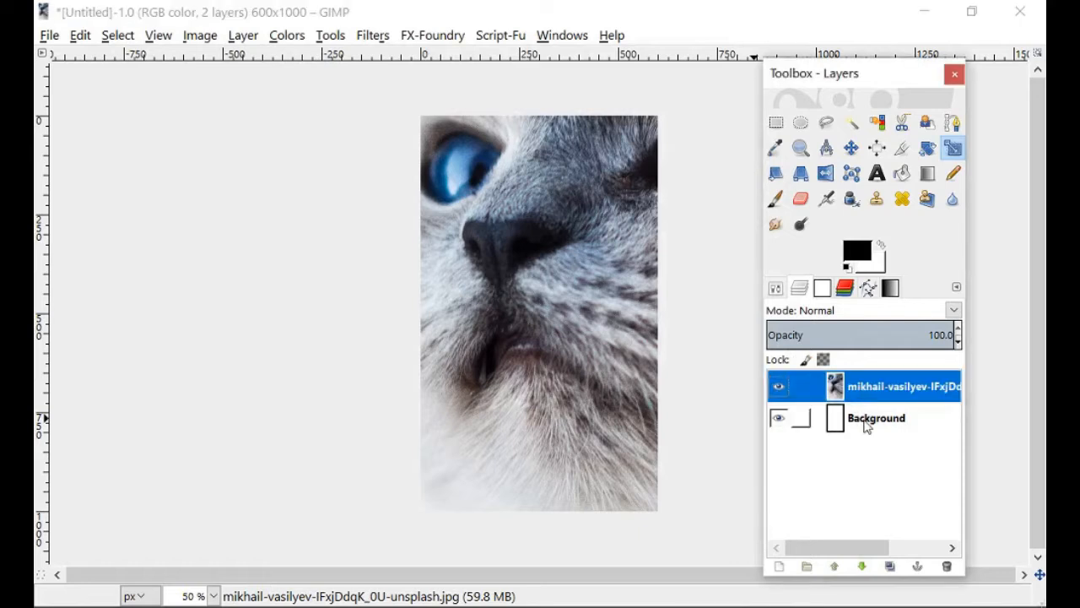
{"action": "left_click", "coordinate": [866, 422]}
{"action": "left_click", "coordinate": [877, 390]}
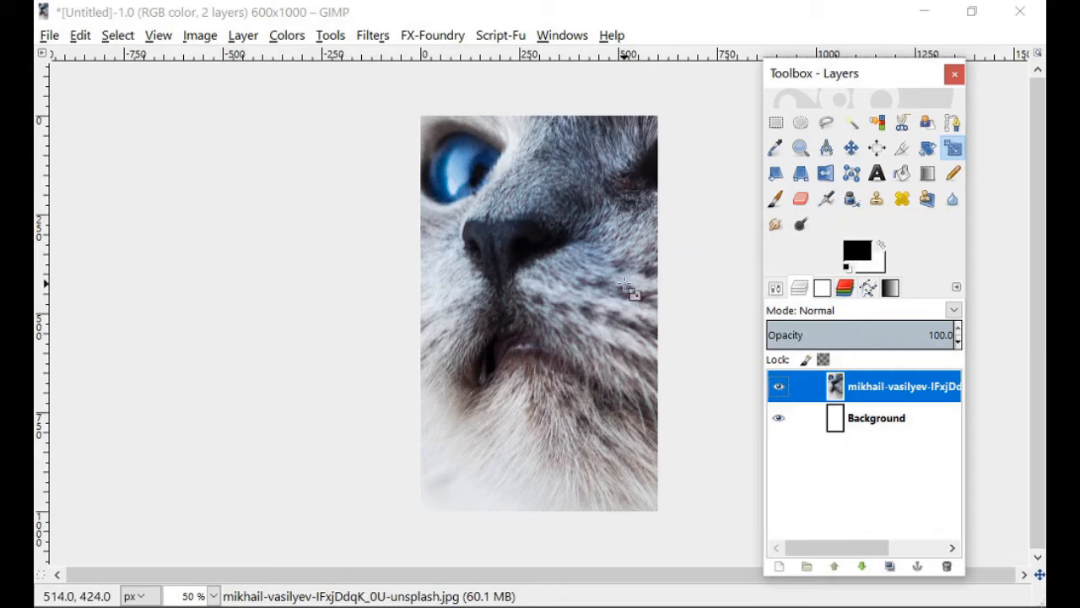
{"action": "left_click", "coordinate": [955, 149]}
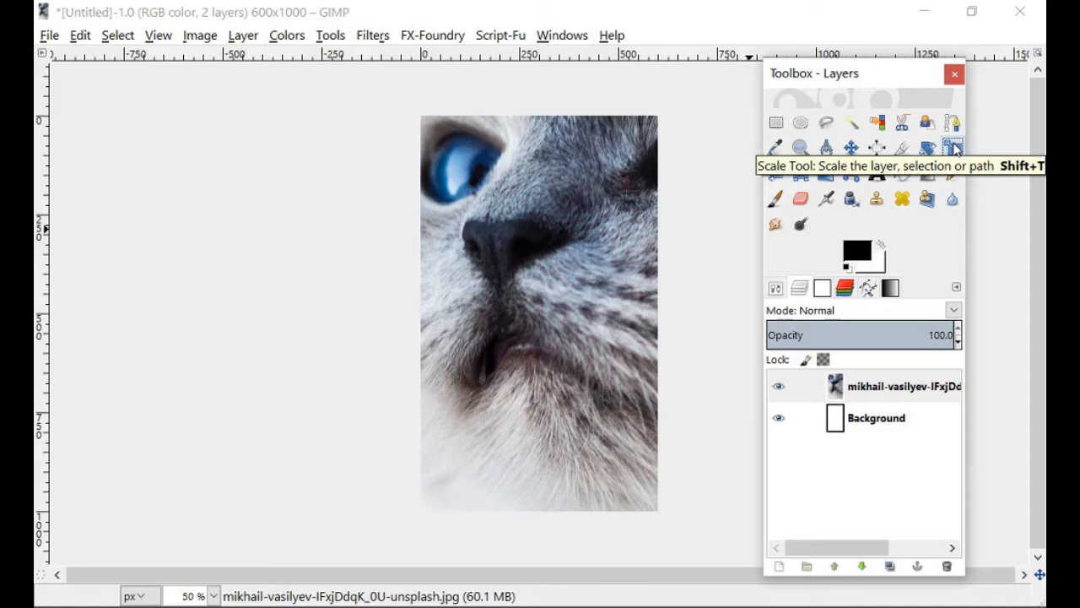
{"action": "left_click", "coordinate": [905, 398]}
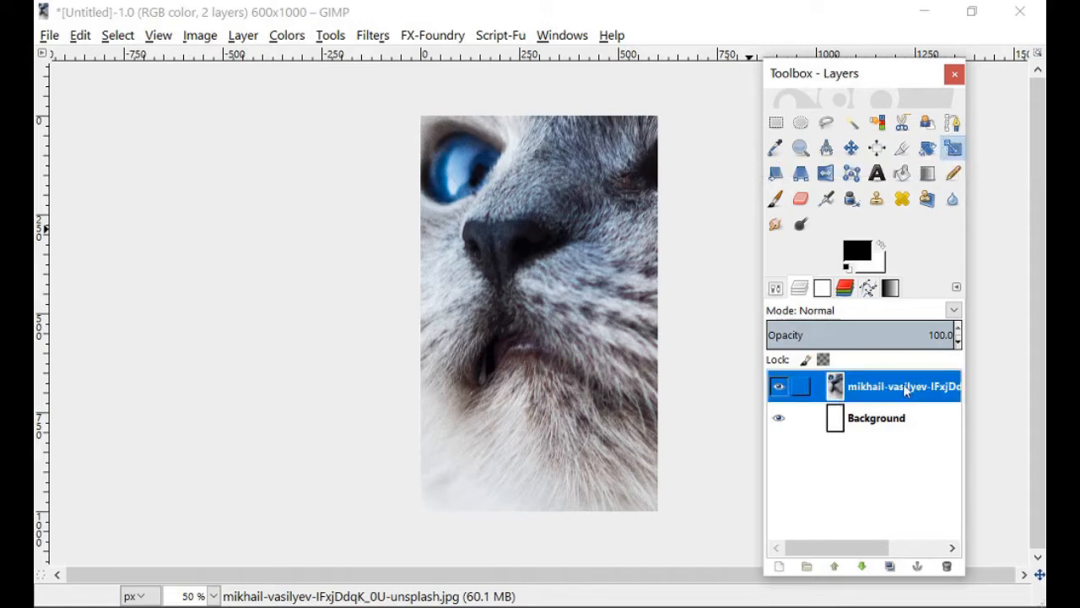
{"action": "left_click", "coordinate": [595, 288]}
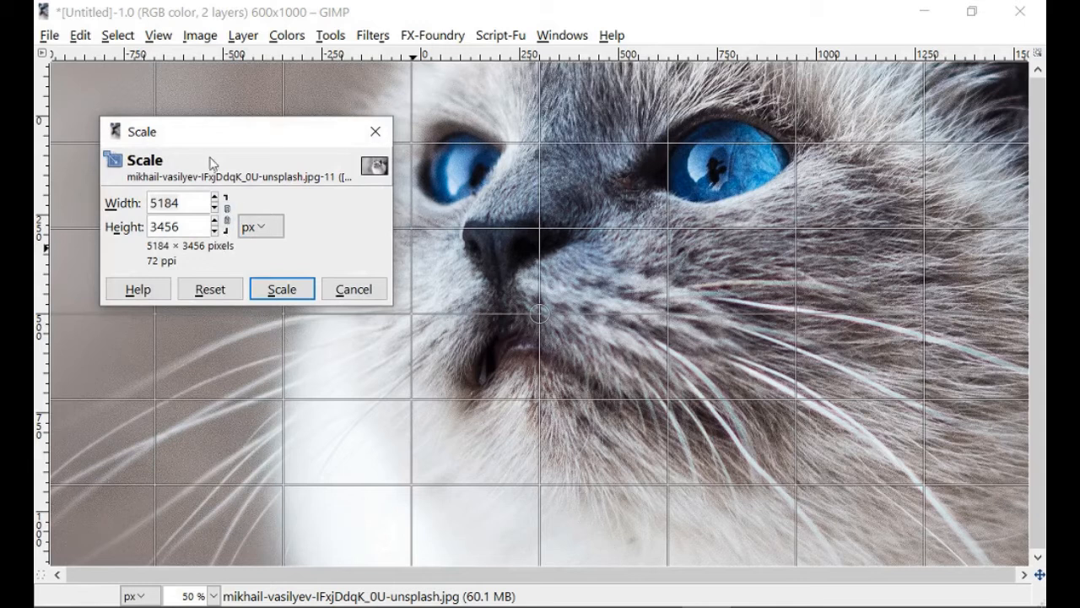
{"action": "left_click_drag", "start_coordinate": [203, 143], "coordinate": [183, 119]}
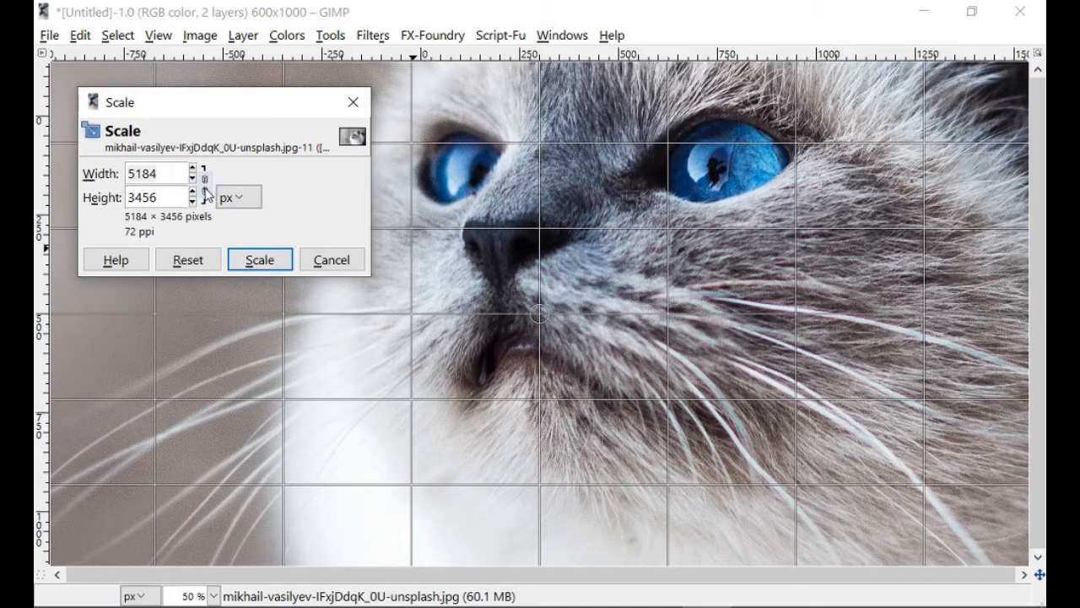
{"action": "left_click", "coordinate": [206, 190]}
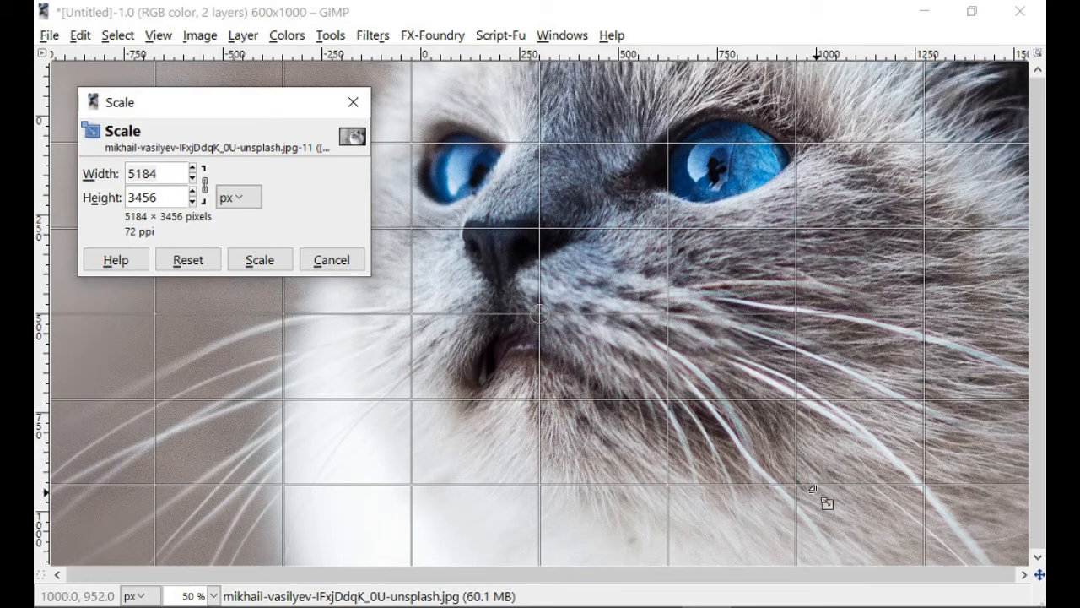
- Shrink the cat photo layer proportionally on the canvas to about 2010 × 1340 px, keeping the toolbox clear of the image
{"action": "left_click_drag", "start_coordinate": [844, 525], "coordinate": [697, 390]}
{"action": "left_click_drag", "start_coordinate": [432, 156], "coordinate": [524, 234]}
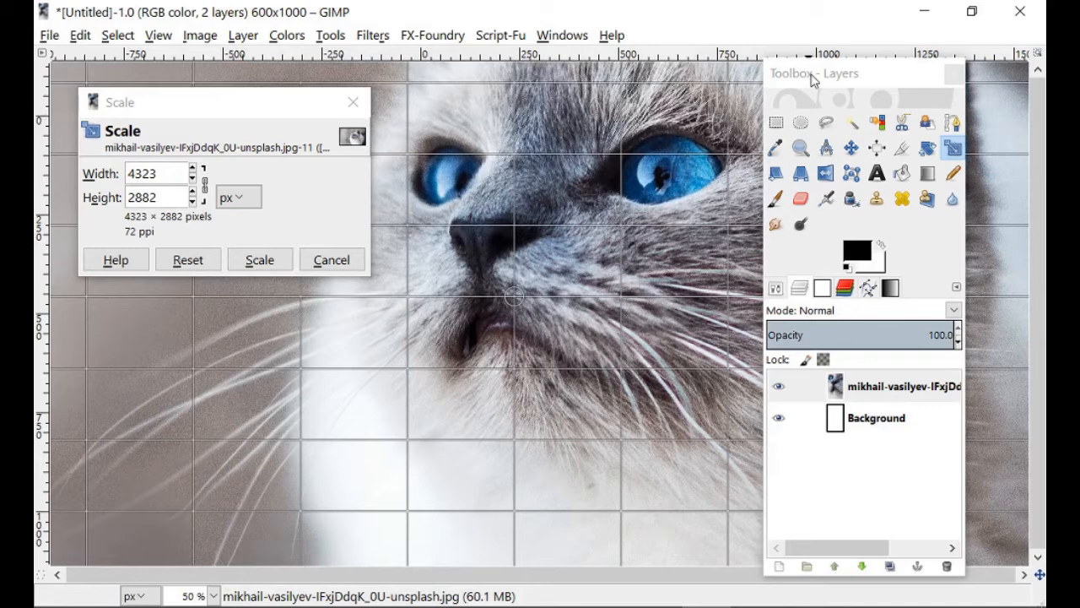
{"action": "left_click_drag", "start_coordinate": [812, 77], "coordinate": [1079, 76]}
{"action": "left_click_drag", "start_coordinate": [425, 106], "coordinate": [547, 218]}
{"action": "left_click_drag", "start_coordinate": [860, 485], "coordinate": [566, 296]}
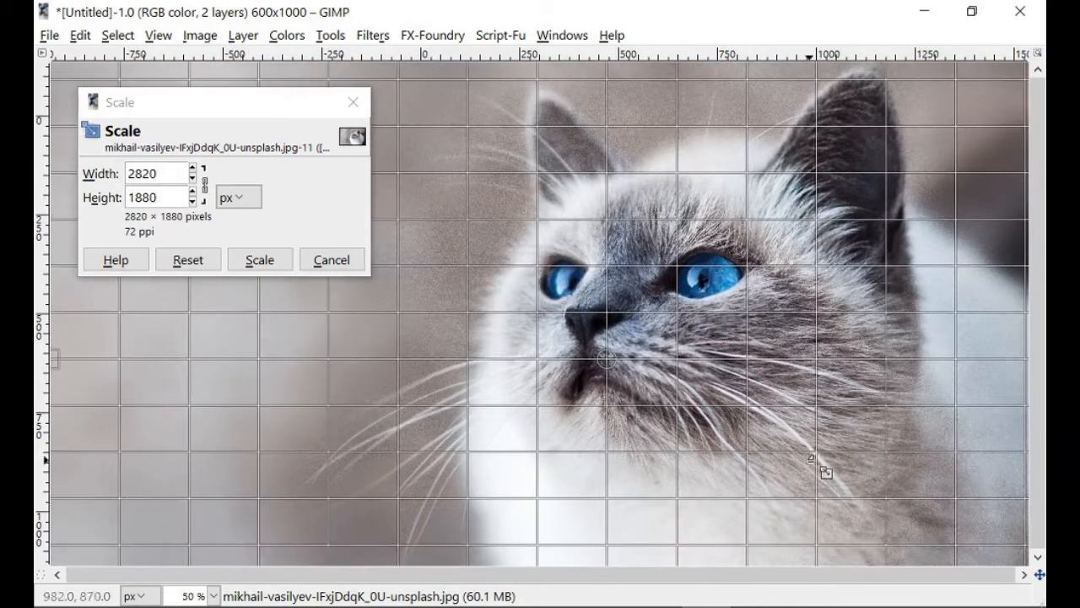
{"action": "left_click_drag", "start_coordinate": [823, 469], "coordinate": [571, 290]}
{"action": "left_click_drag", "start_coordinate": [442, 166], "coordinate": [509, 216]}
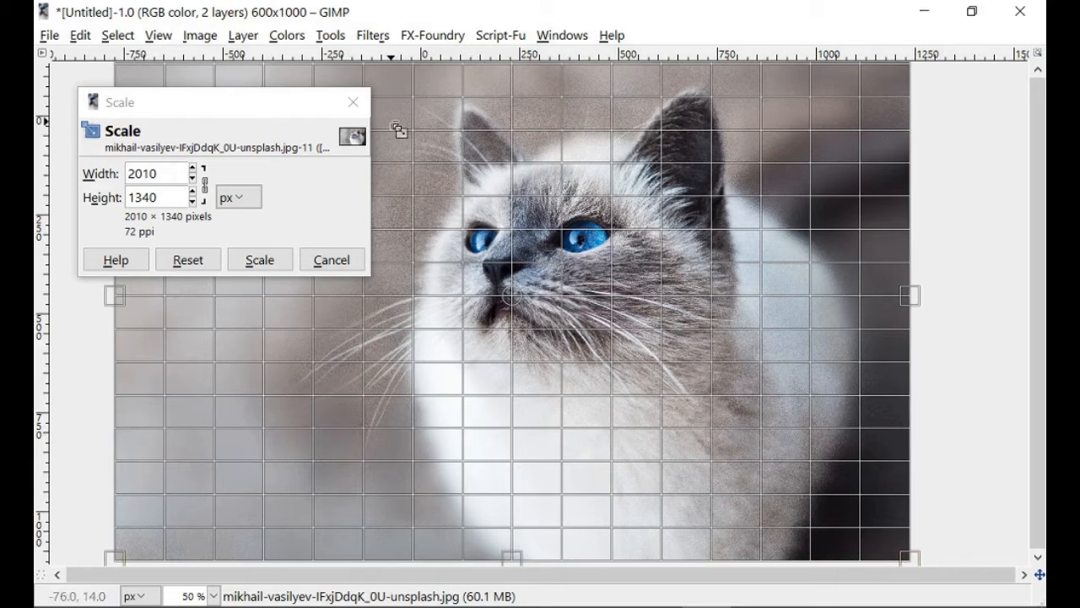
- Refine the cat photo layer's size to 1557 × 1038 px so it covers the cover's full height, and apply the scaling
{"action": "left_click_drag", "start_coordinate": [398, 128], "coordinate": [723, 419]}
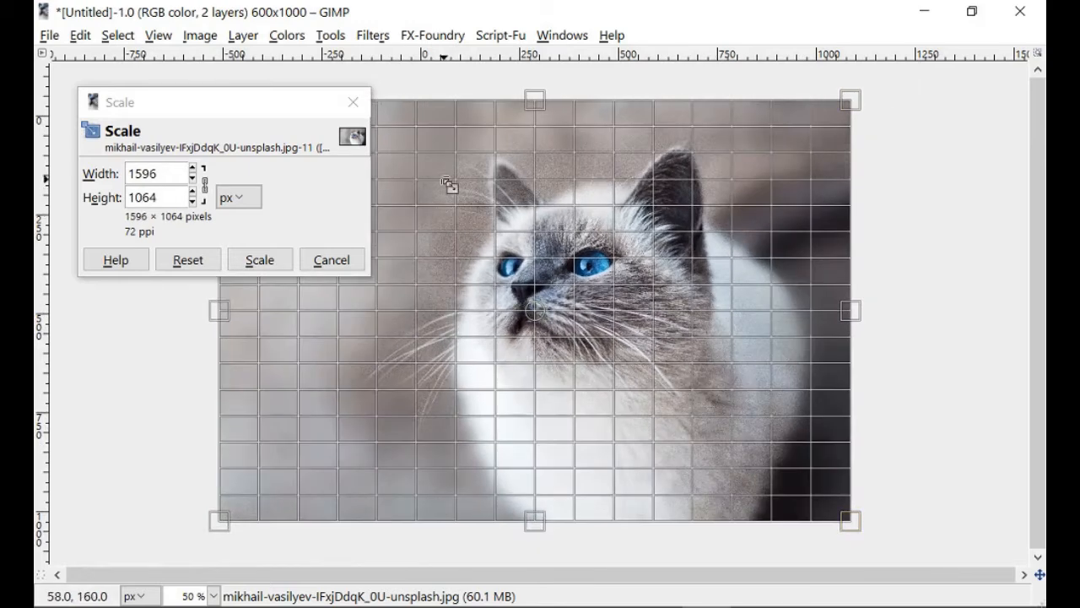
{"action": "left_click_drag", "start_coordinate": [454, 179], "coordinate": [470, 204]}
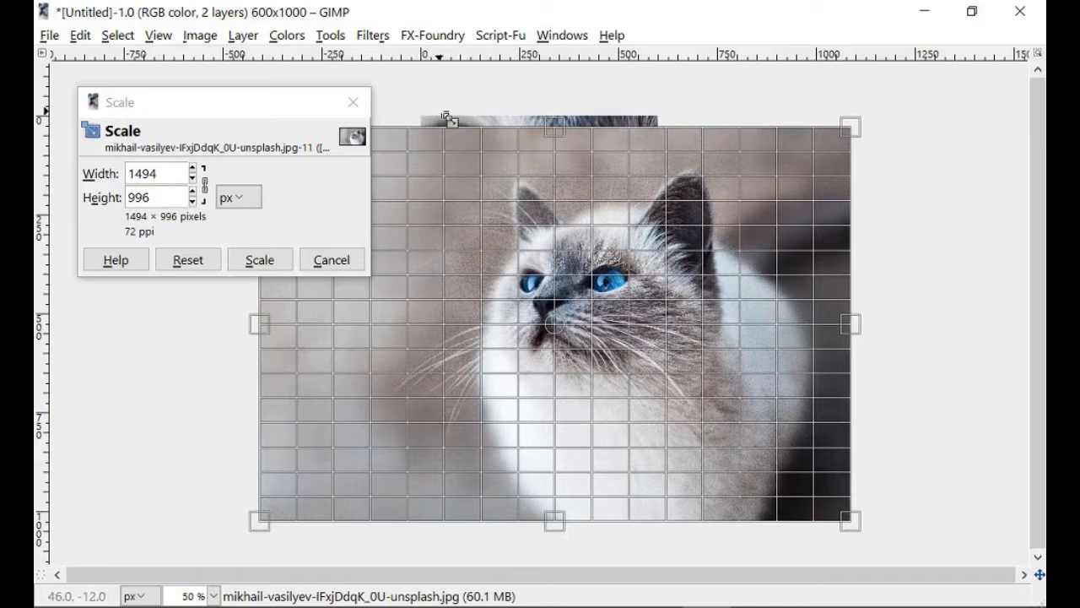
{"action": "left_click_drag", "start_coordinate": [447, 119], "coordinate": [521, 124]}
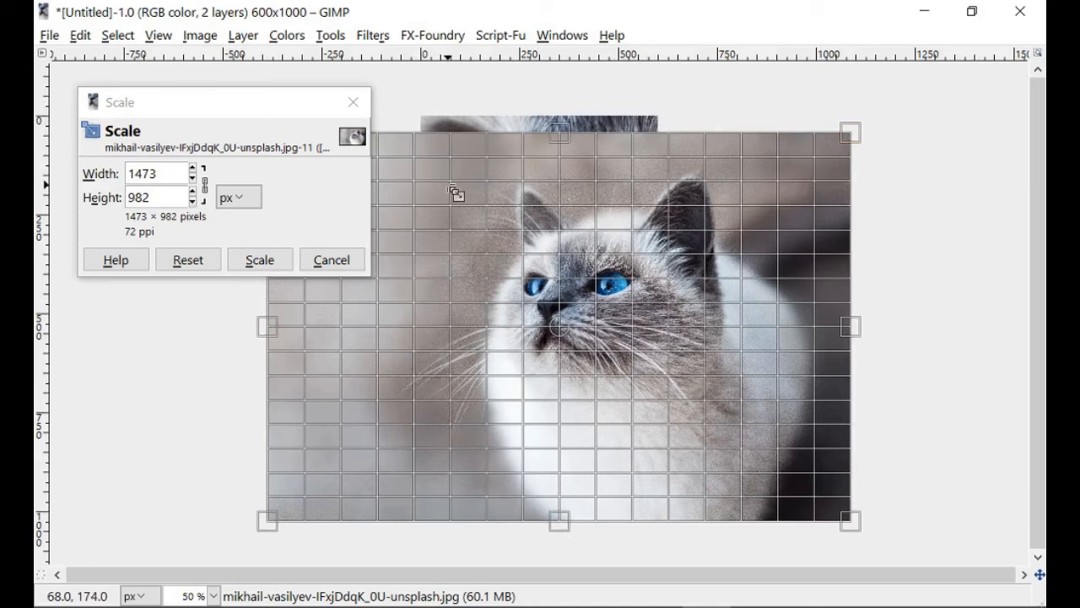
{"action": "left_click_drag", "start_coordinate": [456, 191], "coordinate": [437, 169]}
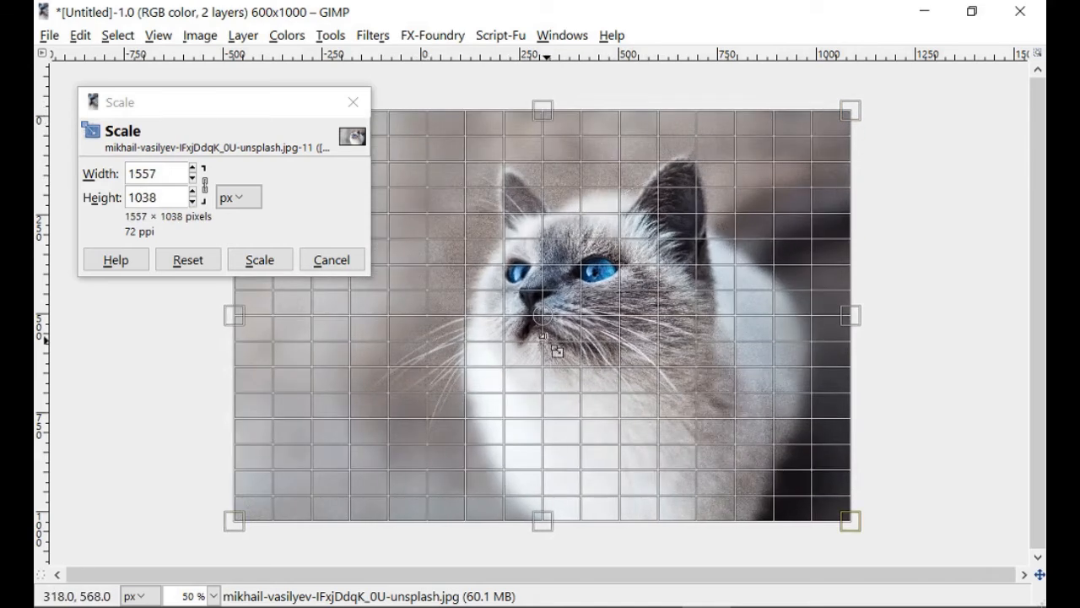
{"action": "left_click", "coordinate": [256, 265]}
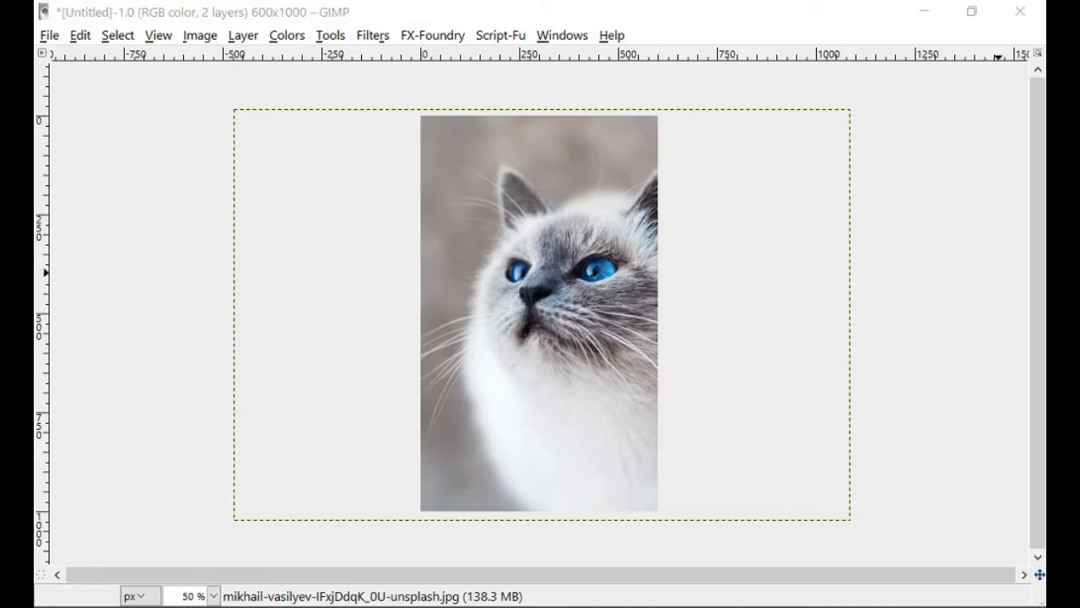
- Bring the toolbox back beside the image and move the cat photo layer left so both ears fit on the cover
{"action": "left_click_drag", "start_coordinate": [1045, 189], "coordinate": [926, 83]}
{"action": "left_click_drag", "start_coordinate": [855, 84], "coordinate": [893, 66]}
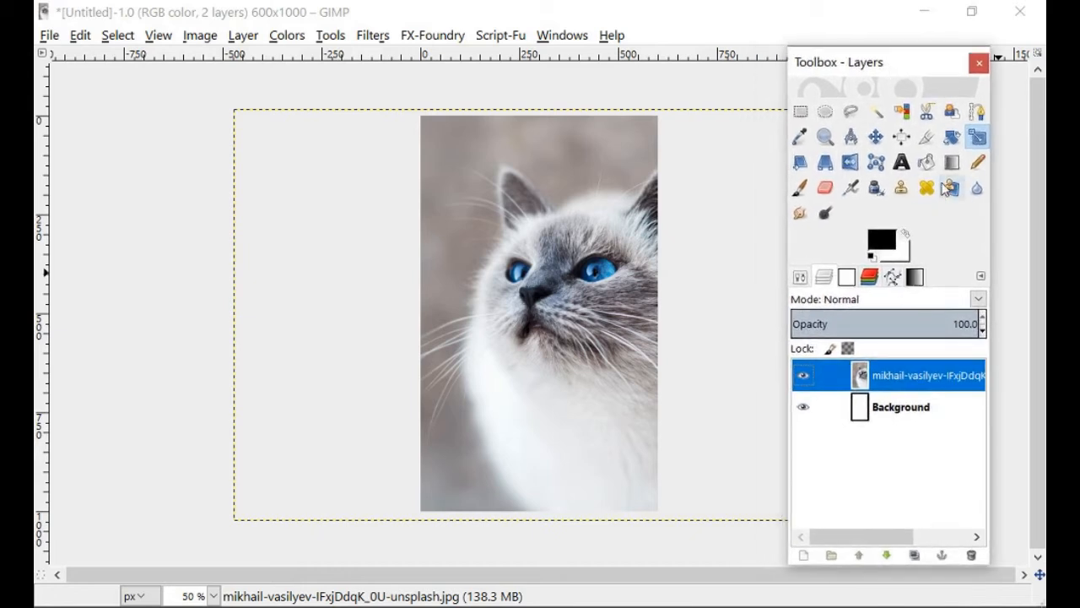
{"action": "left_click", "coordinate": [876, 137]}
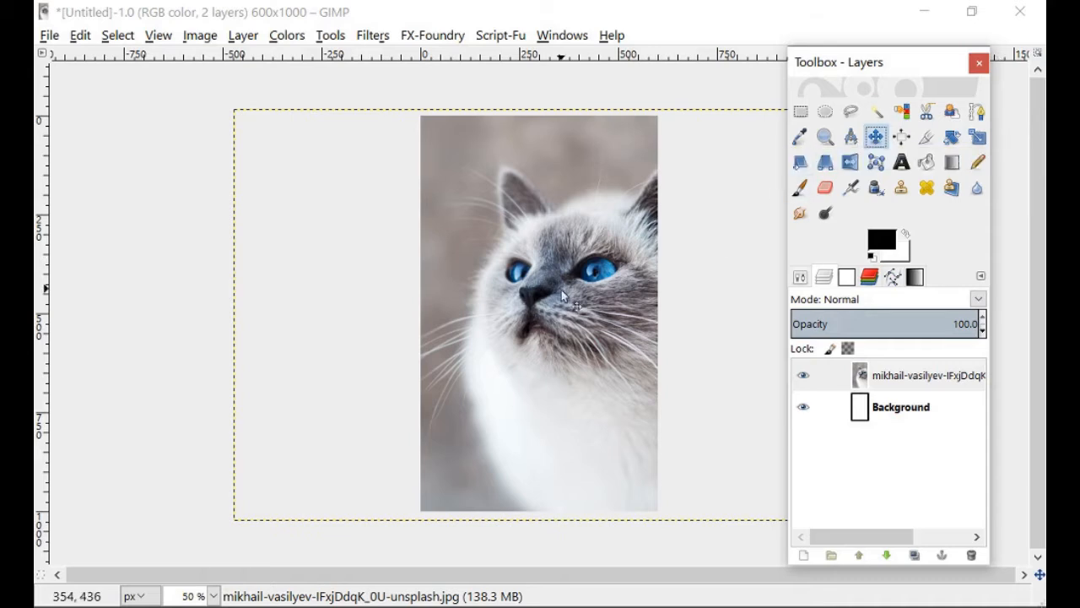
{"action": "left_click", "coordinate": [889, 379]}
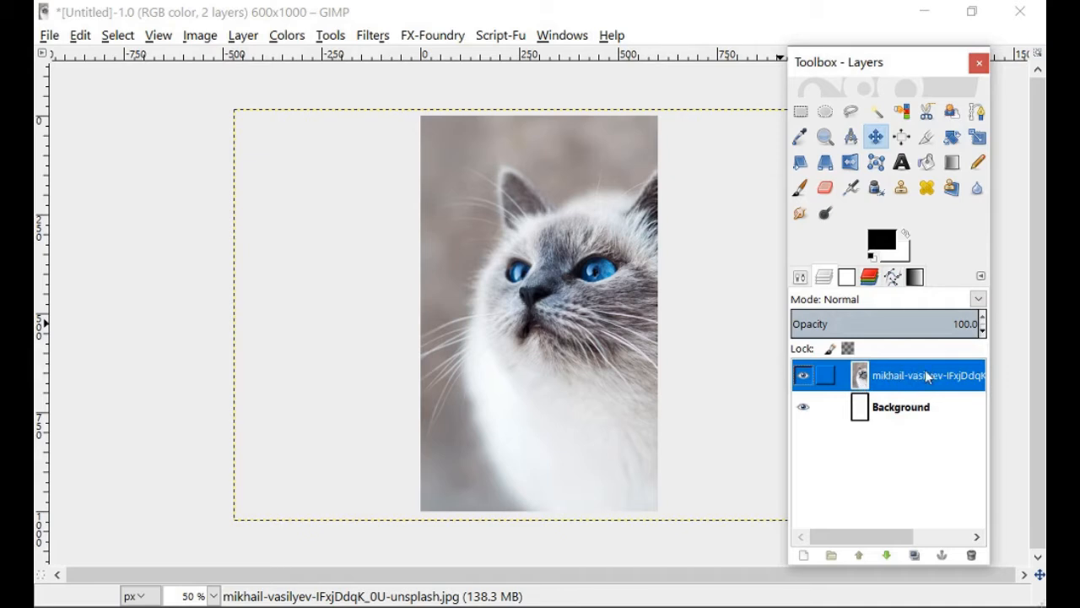
{"action": "left_click_drag", "start_coordinate": [588, 351], "coordinate": [554, 347]}
{"action": "left_click_drag", "start_coordinate": [545, 392], "coordinate": [530, 393]}
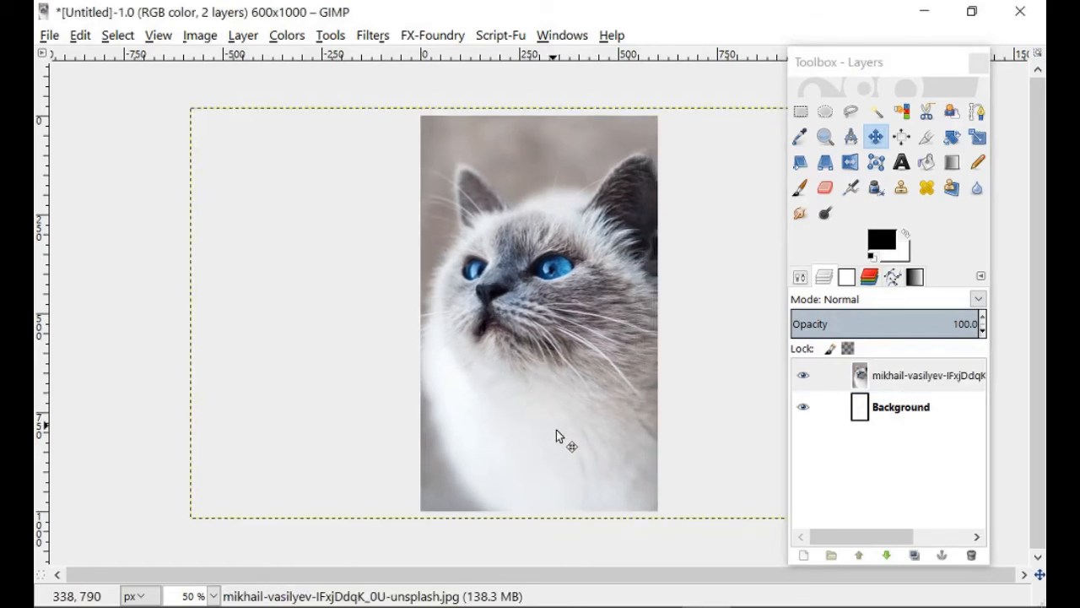
- Lower the cat photo layer slightly and add two vertical guides near the quarter and three-quarter widths, plus horizontal guides above the eyes and across the chest
{"action": "left_click_drag", "start_coordinate": [556, 431], "coordinate": [561, 446]}
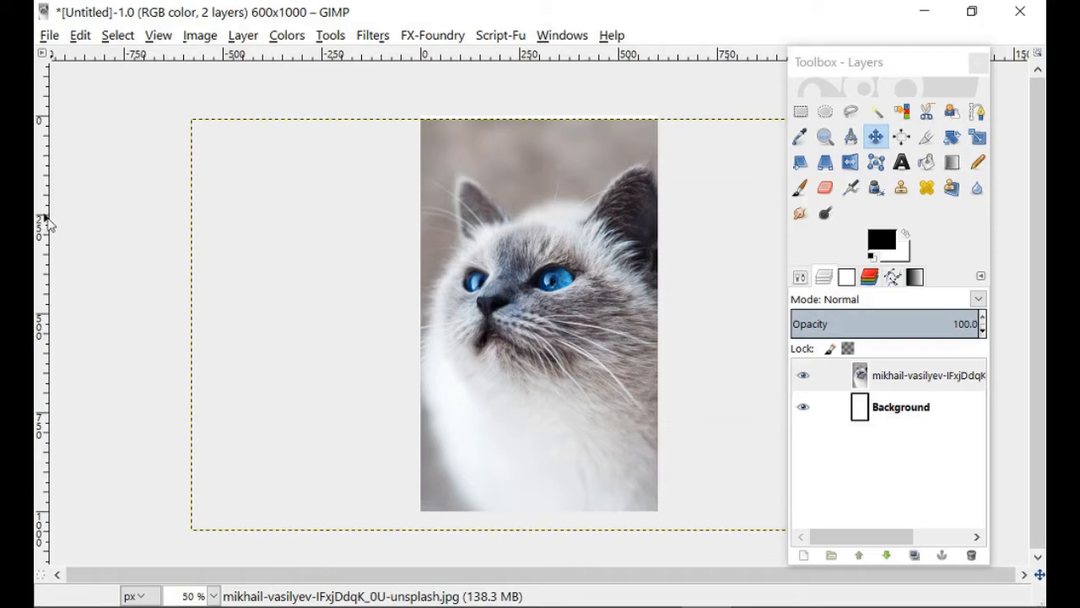
{"action": "left_click_drag", "start_coordinate": [48, 223], "coordinate": [479, 252]}
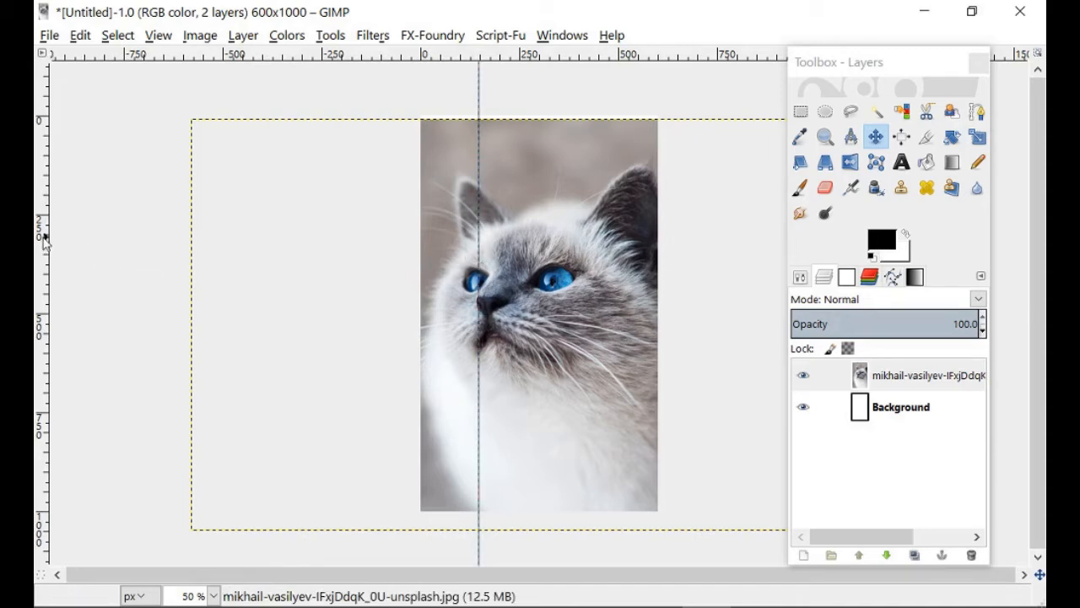
{"action": "left_click_drag", "start_coordinate": [47, 243], "coordinate": [597, 296]}
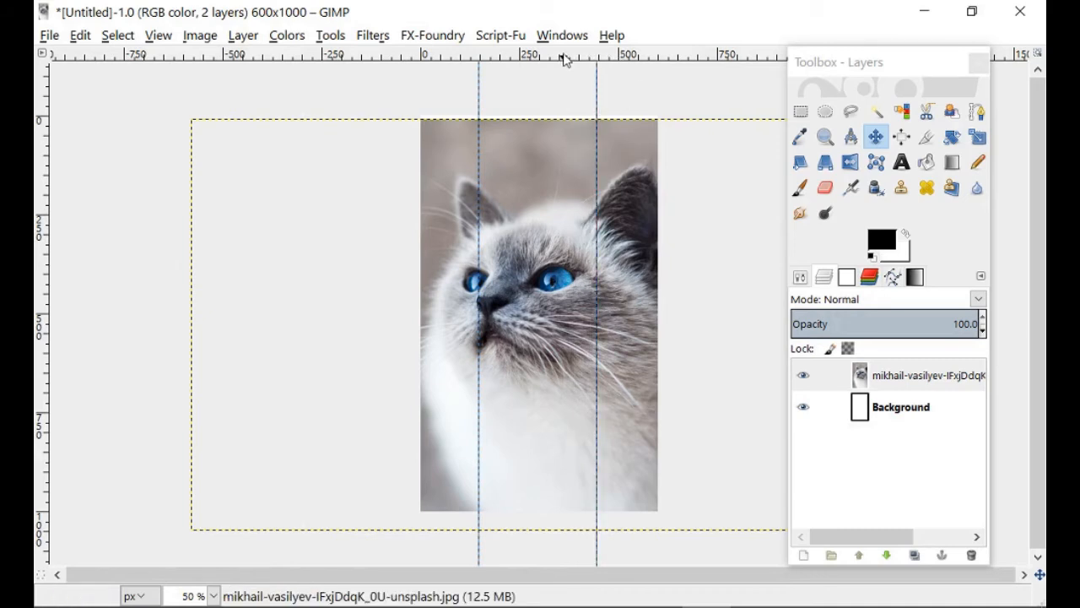
{"action": "left_click_drag", "start_coordinate": [562, 57], "coordinate": [562, 230]}
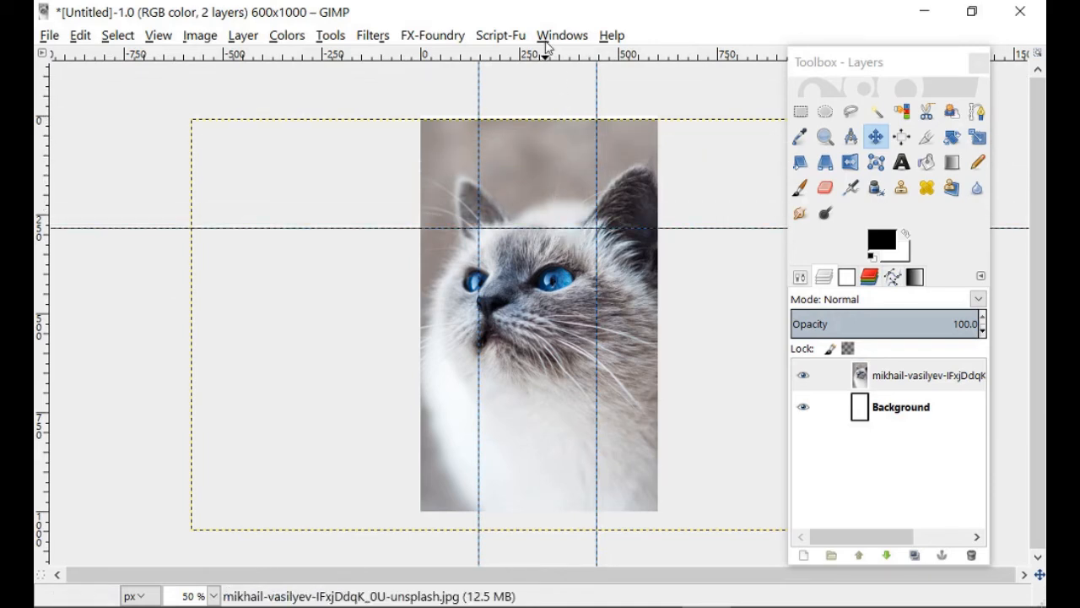
{"action": "left_click_drag", "start_coordinate": [550, 53], "coordinate": [542, 409]}
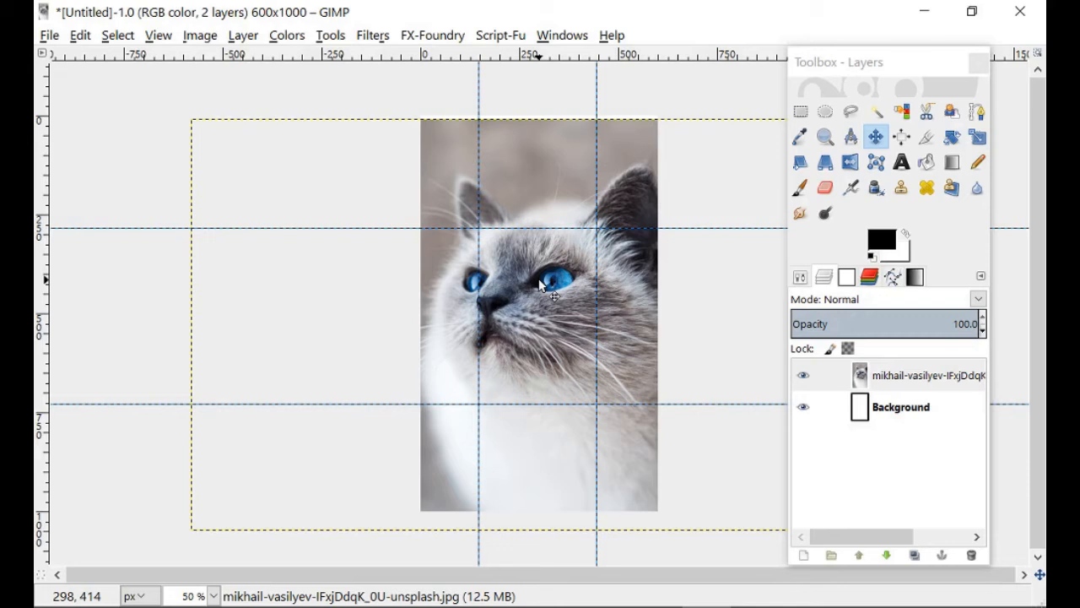
- Reposition the cat photo layer against the guides, then scale it proportionally to 1531 × 1021 px and apply the scaling
{"action": "left_click_drag", "start_coordinate": [542, 284], "coordinate": [582, 311]}
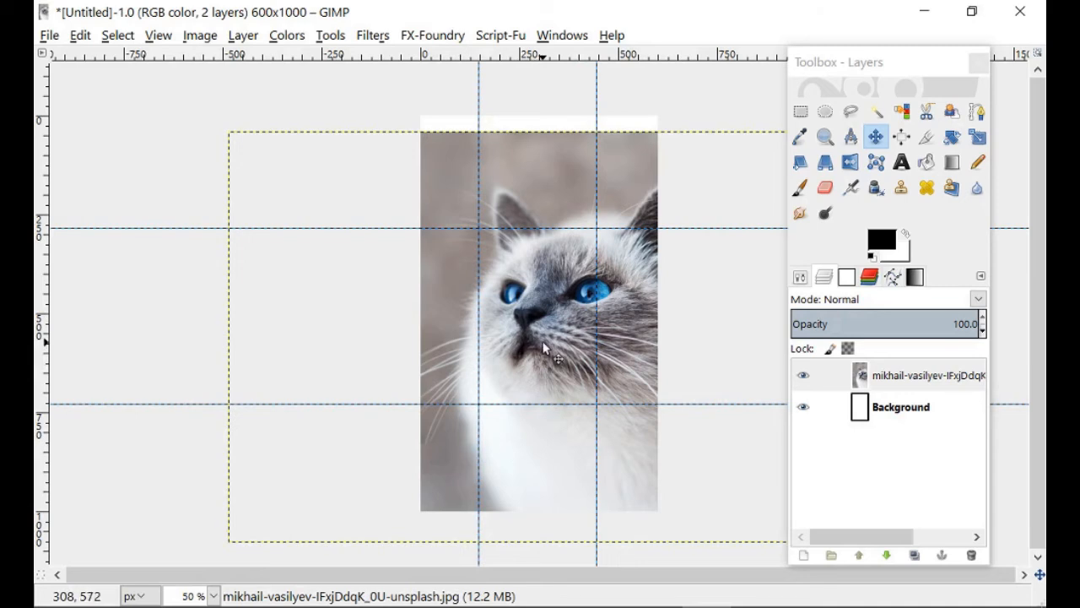
{"action": "left_click_drag", "start_coordinate": [542, 349], "coordinate": [512, 336]}
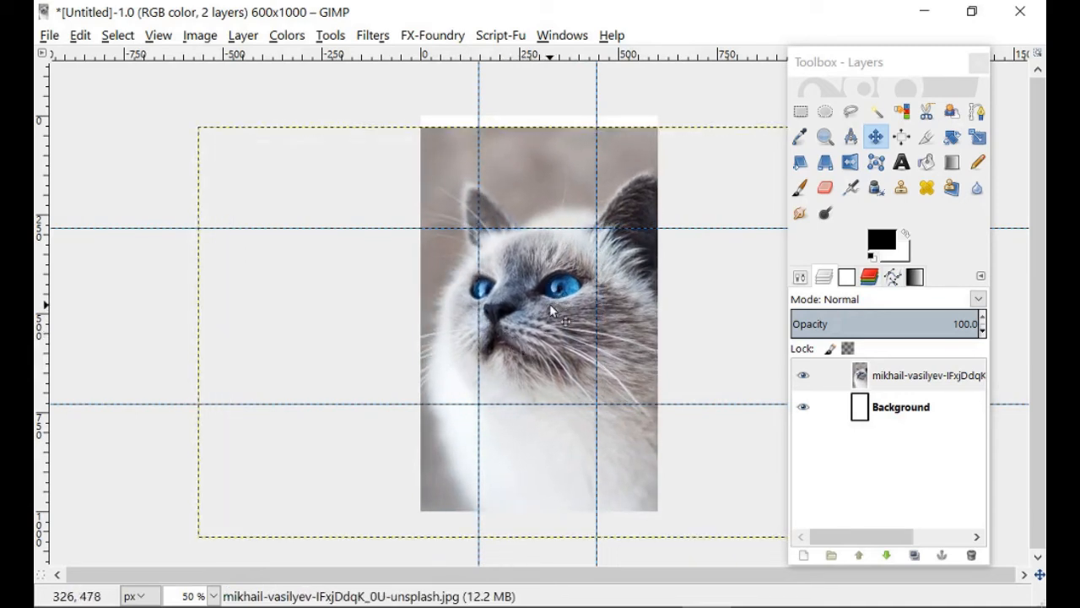
{"action": "left_click", "coordinate": [977, 136]}
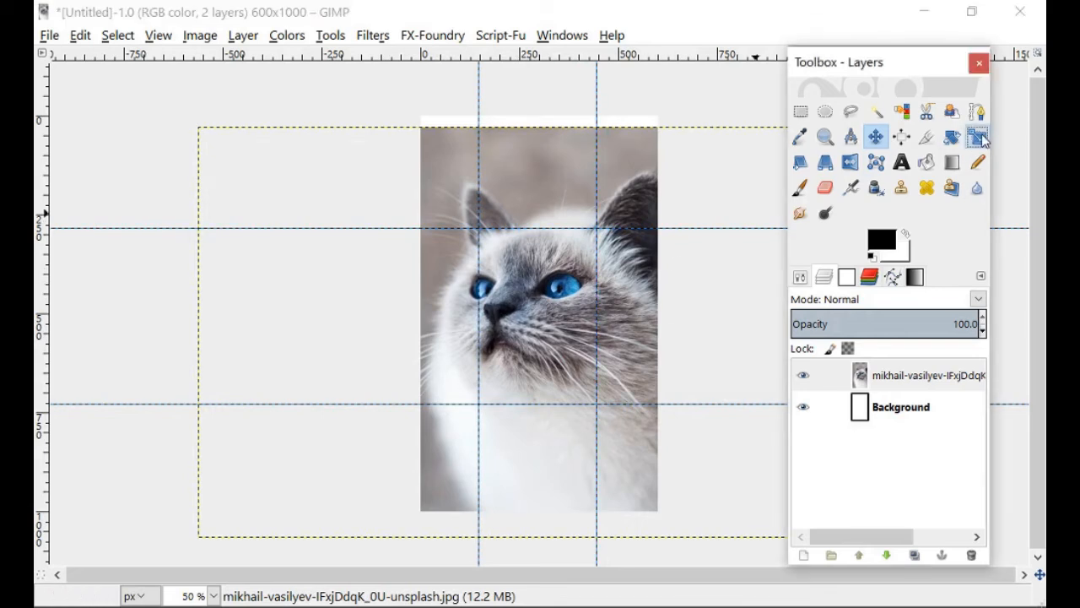
{"action": "left_click_drag", "start_coordinate": [683, 179], "coordinate": [676, 178]}
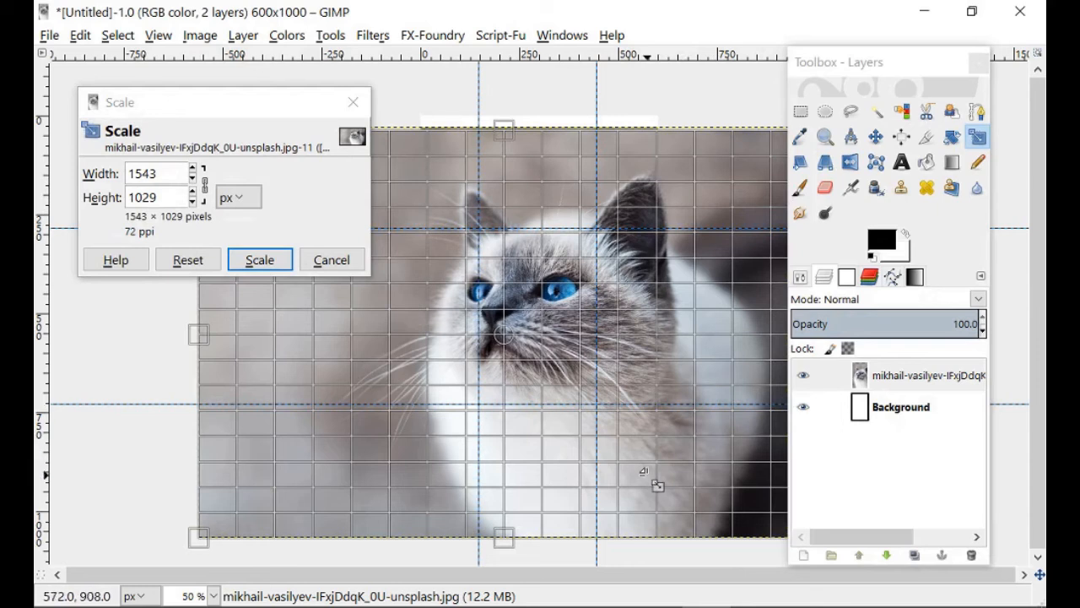
{"action": "left_click_drag", "start_coordinate": [672, 266], "coordinate": [669, 271]}
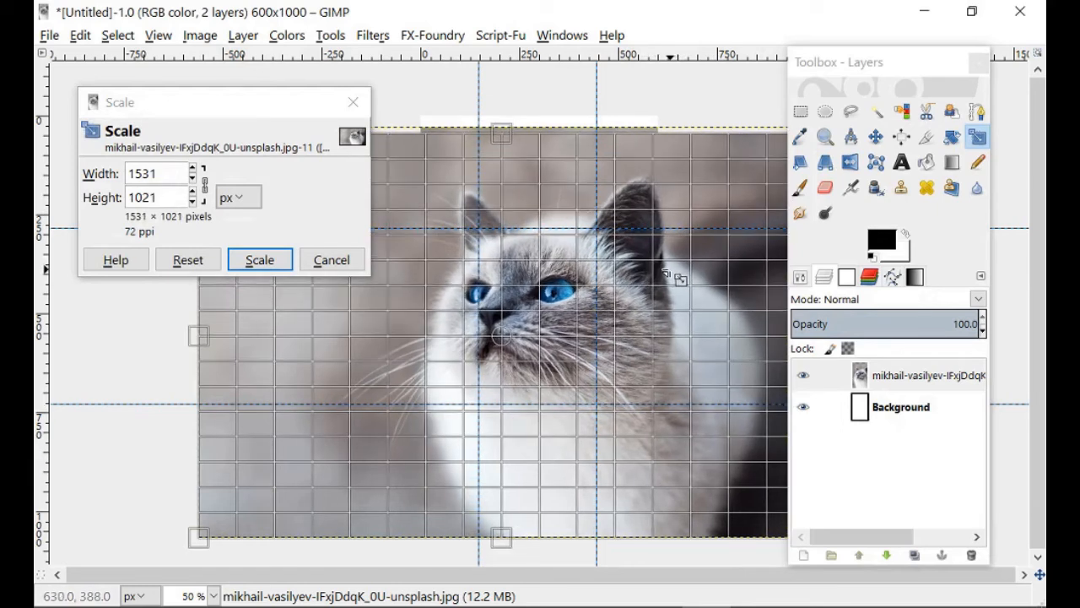
{"action": "left_click", "coordinate": [271, 261]}
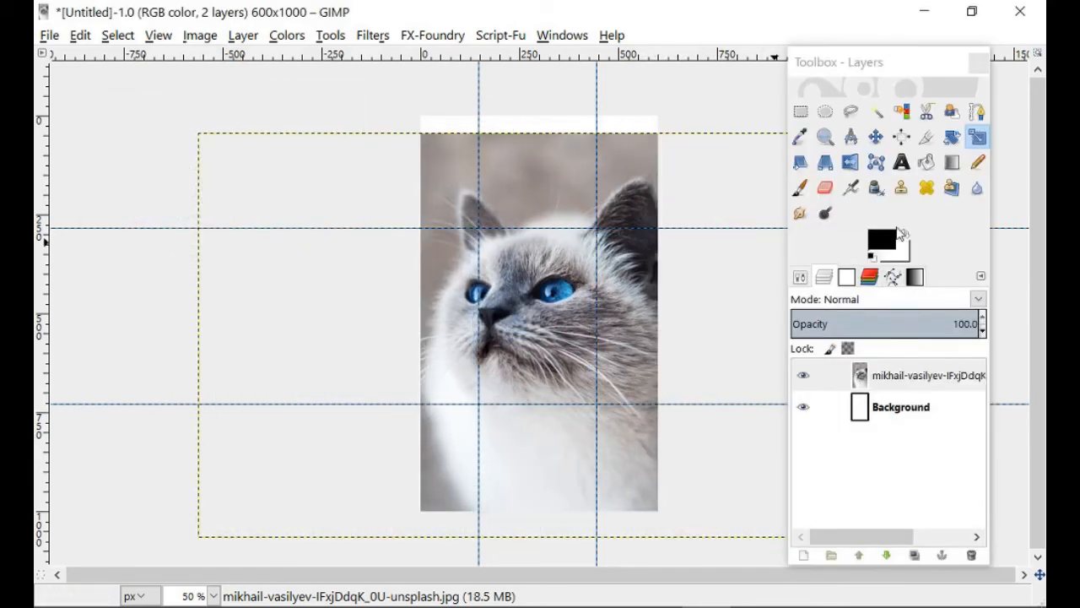
- Nudge the cat photo layer up and stretch only its height to 1057 px, reaching the cover's upper edge, and apply the scaling
{"action": "left_click", "coordinate": [876, 137]}
{"action": "left_click_drag", "start_coordinate": [571, 309], "coordinate": [571, 302]}
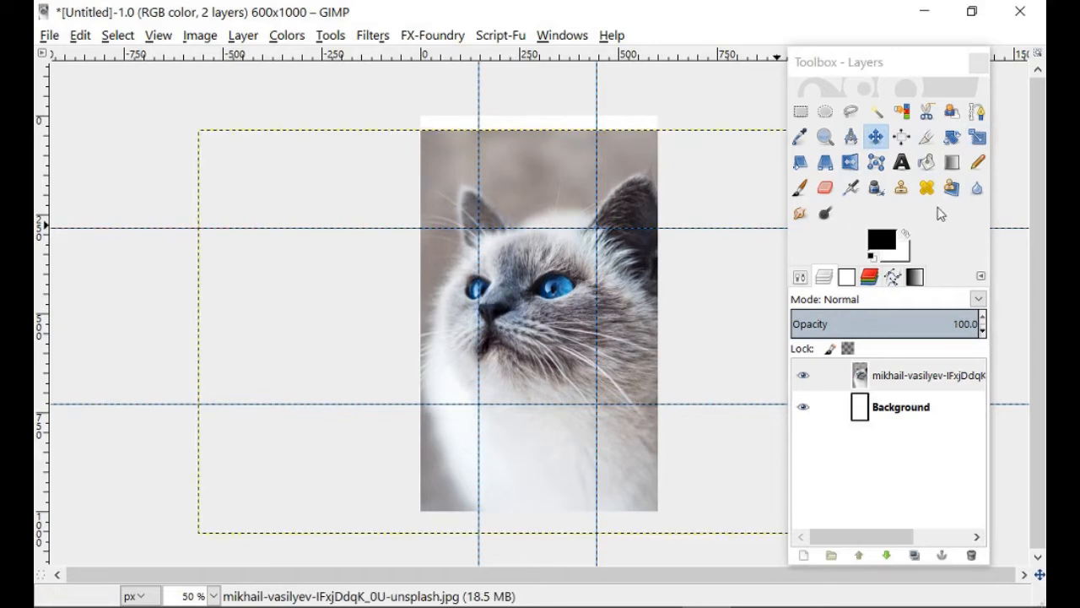
{"action": "left_click", "coordinate": [978, 137]}
{"action": "left_click", "coordinate": [580, 237]}
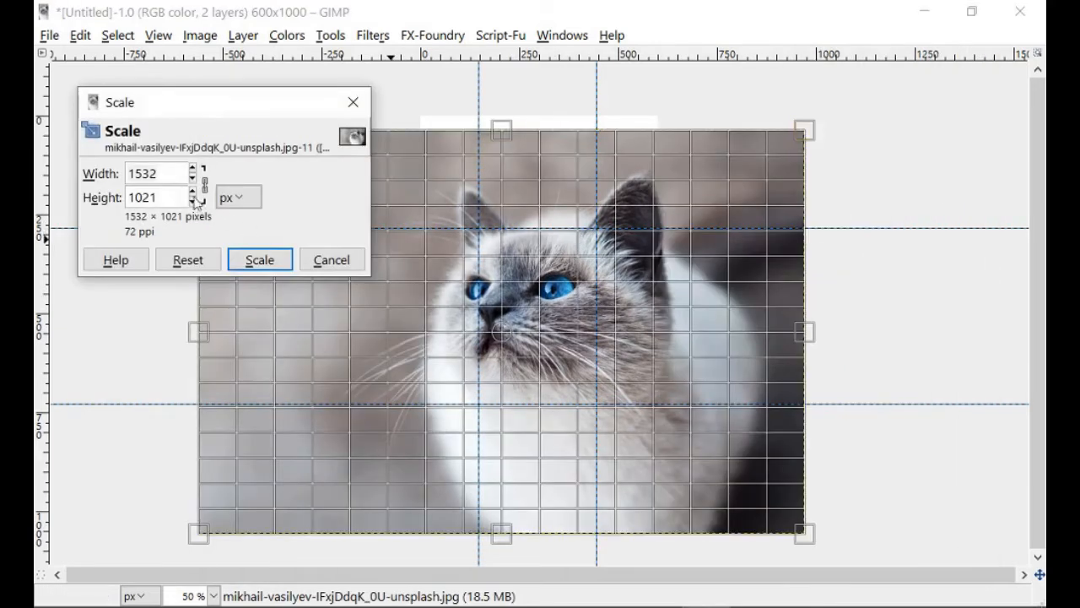
{"action": "left_click_drag", "start_coordinate": [503, 133], "coordinate": [504, 120]}
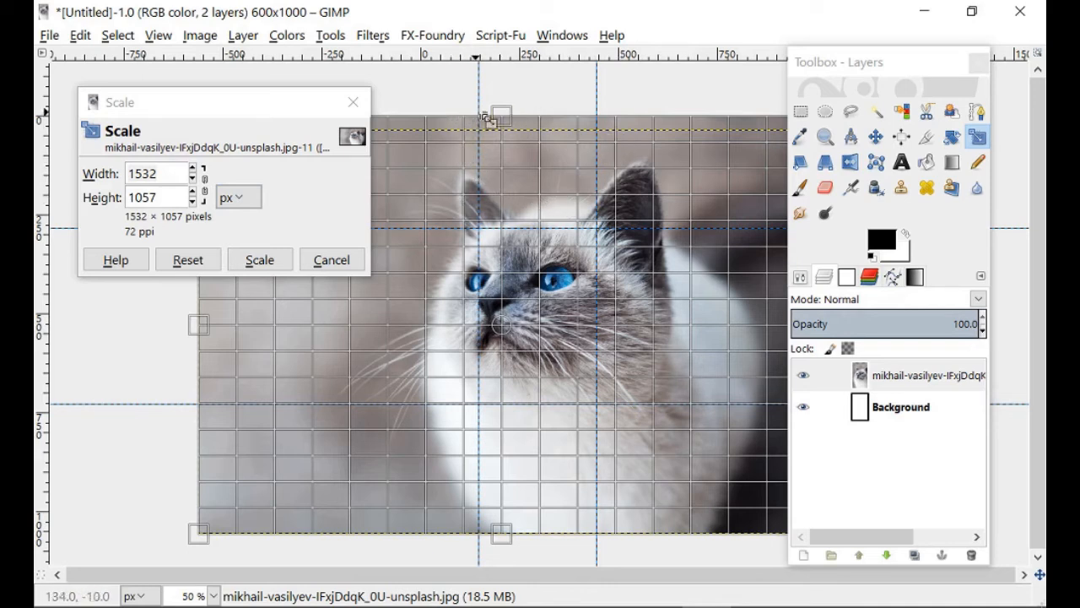
{"action": "left_click", "coordinate": [266, 260]}
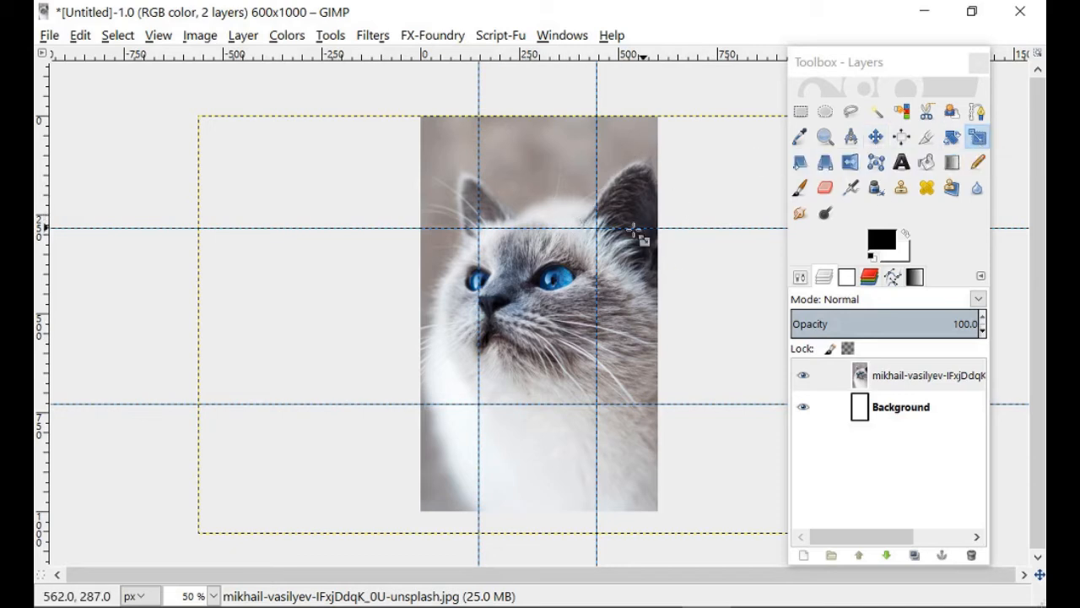
- Reapply the scaling at 1532 × 1057 px and nudge the cat photo layer slightly above the cover's upper edge
{"action": "left_click", "coordinate": [610, 251]}
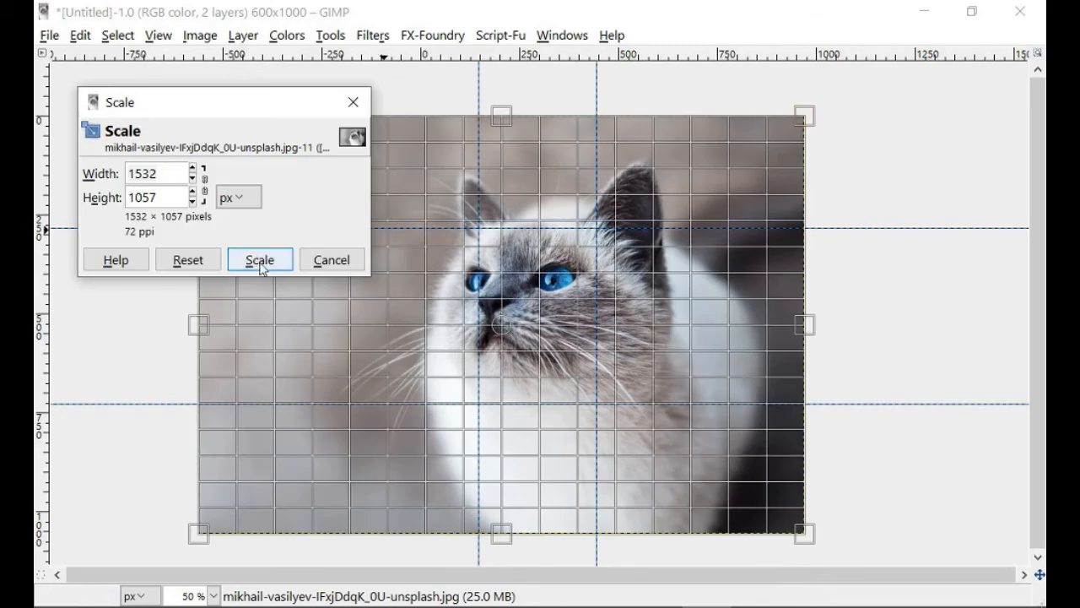
{"action": "left_click", "coordinate": [260, 262]}
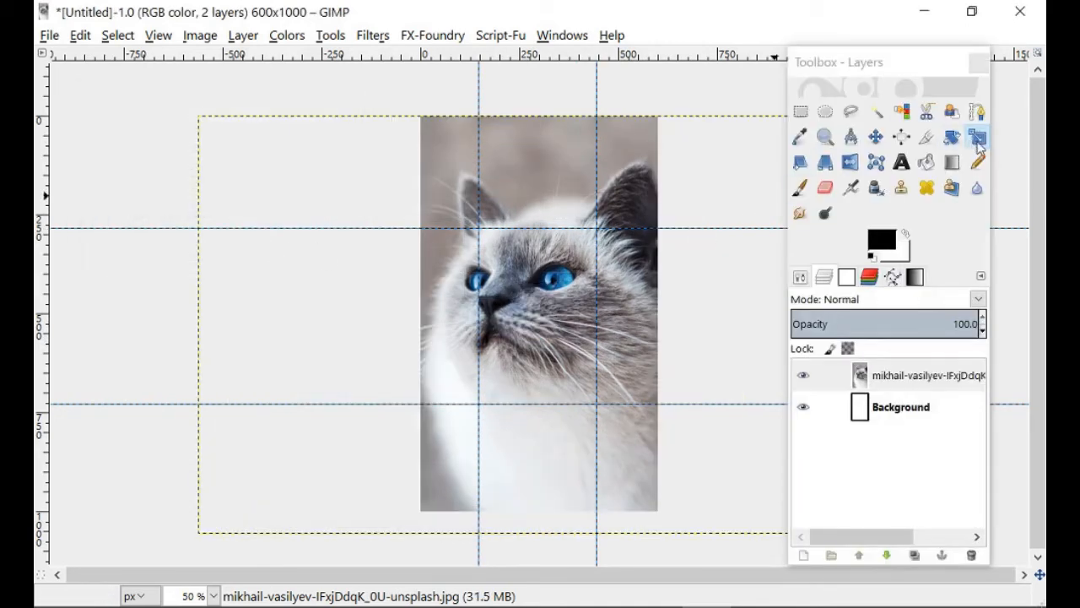
{"action": "left_click", "coordinate": [876, 140]}
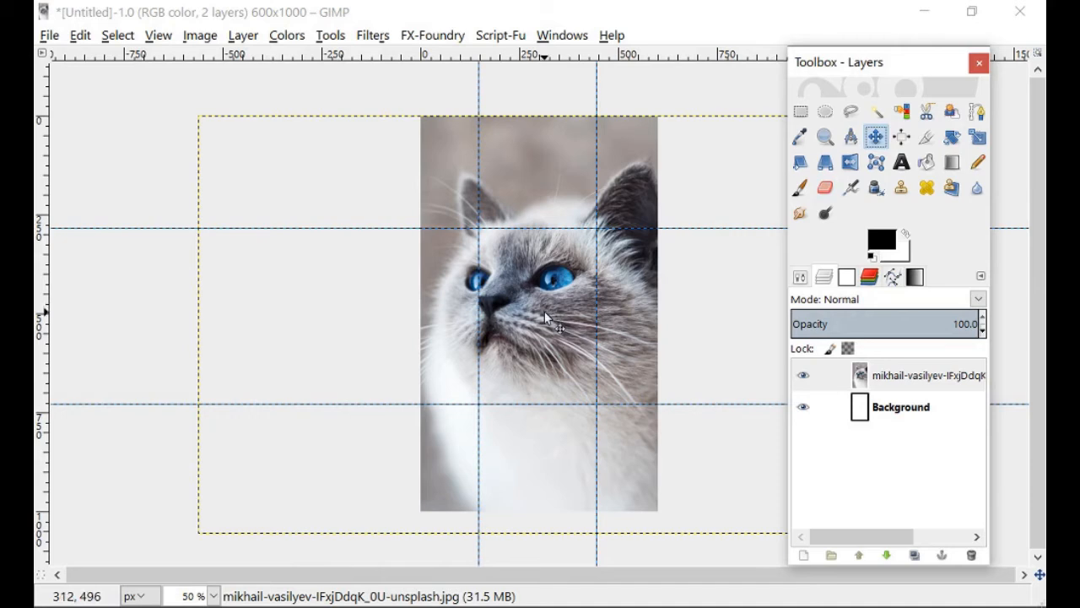
{"action": "mouse_move", "coordinate": [544, 304]}
{"action": "left_mouse_down"}
{"action": "mouse_move", "coordinate": [495, 336]}
{"action": "mouse_move", "coordinate": [529, 273]}
{"action": "mouse_move", "coordinate": [571, 310]}
{"action": "mouse_move", "coordinate": [532, 288]}
{"action": "mouse_move", "coordinate": [545, 314]}
{"action": "left_mouse_up"}
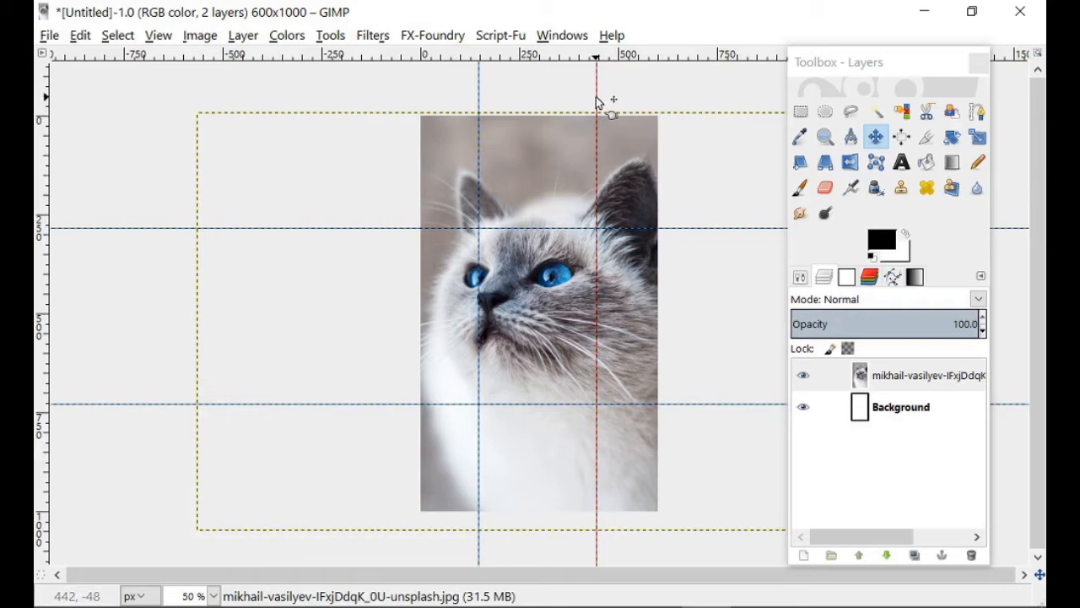
- Move the vertical guides out to the cover's edges and remove all vertical and horizontal guides from the image
{"action": "left_click_drag", "start_coordinate": [597, 102], "coordinate": [659, 105]}
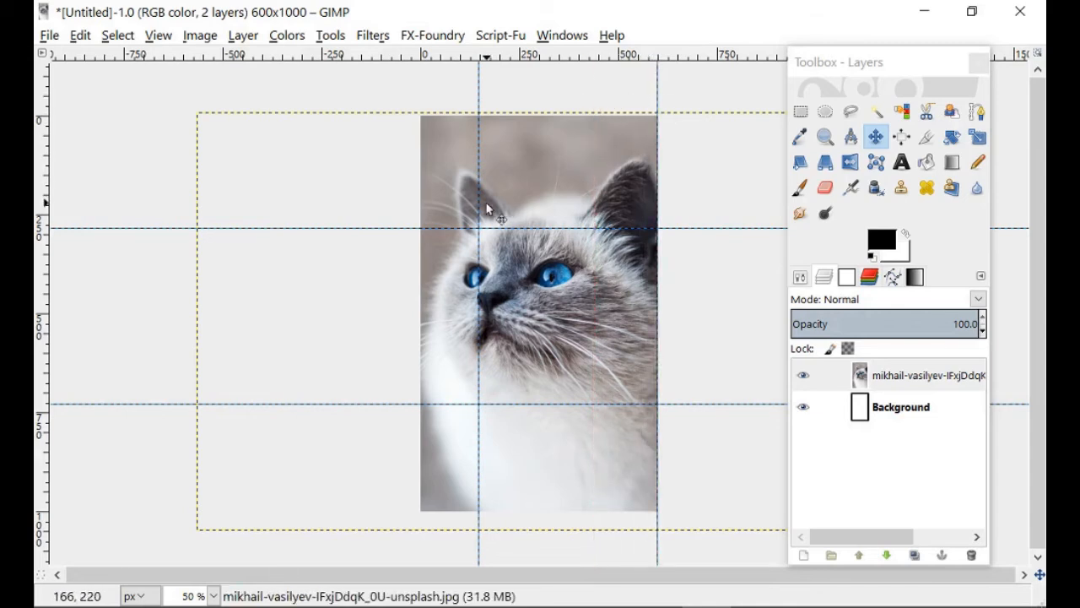
{"action": "left_click_drag", "start_coordinate": [481, 91], "coordinate": [420, 99]}
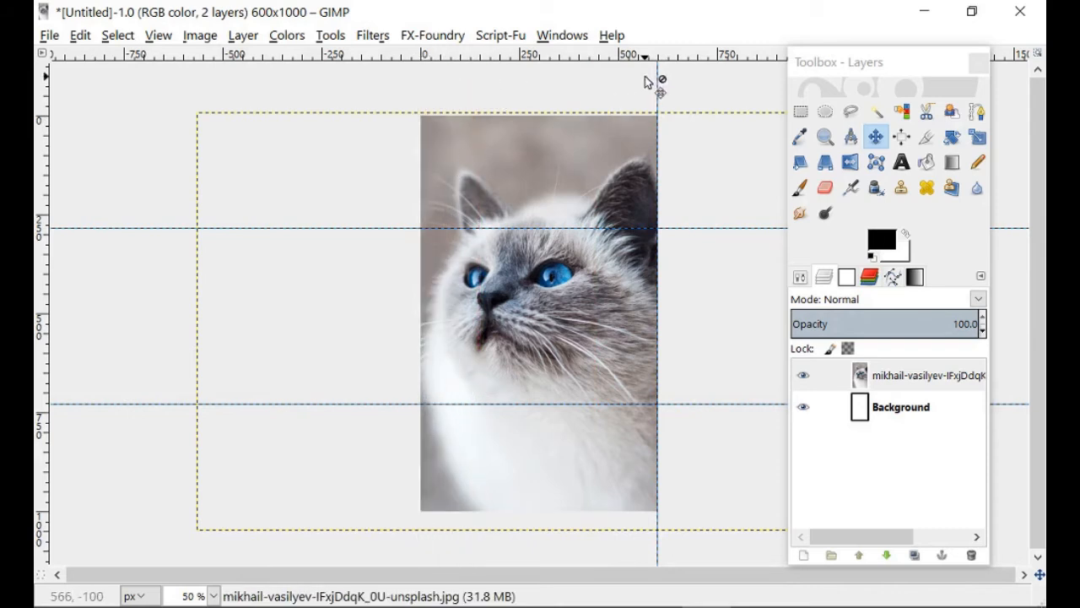
{"action": "left_click_drag", "start_coordinate": [659, 85], "coordinate": [669, 83]}
{"action": "left_click_drag", "start_coordinate": [664, 88], "coordinate": [694, 83]}
{"action": "left_click_drag", "start_coordinate": [685, 229], "coordinate": [681, 113]}
{"action": "left_click_drag", "start_coordinate": [706, 402], "coordinate": [696, 550]}
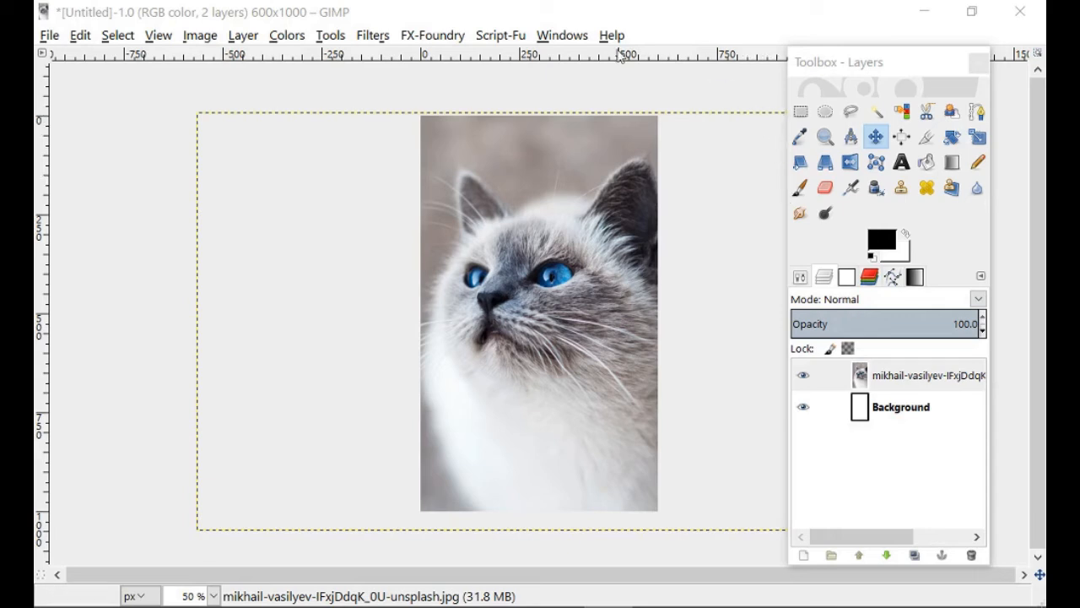
- Start saving the image under a new name and choose the GIMP Beginners Tutorial folder on the Desktop
{"action": "left_click", "coordinate": [50, 38]}
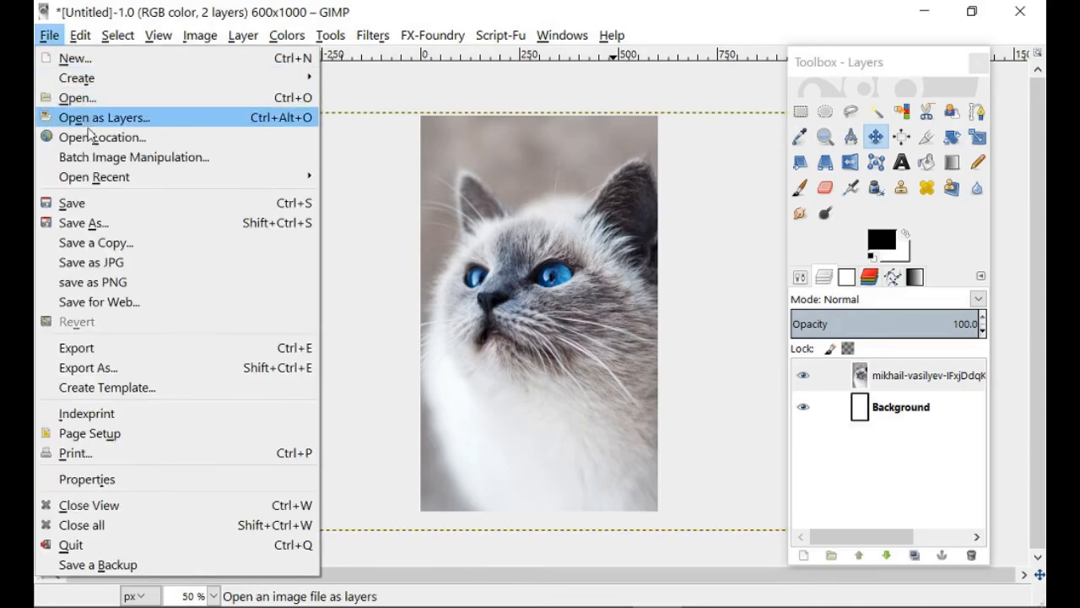
{"action": "left_click", "coordinate": [112, 231]}
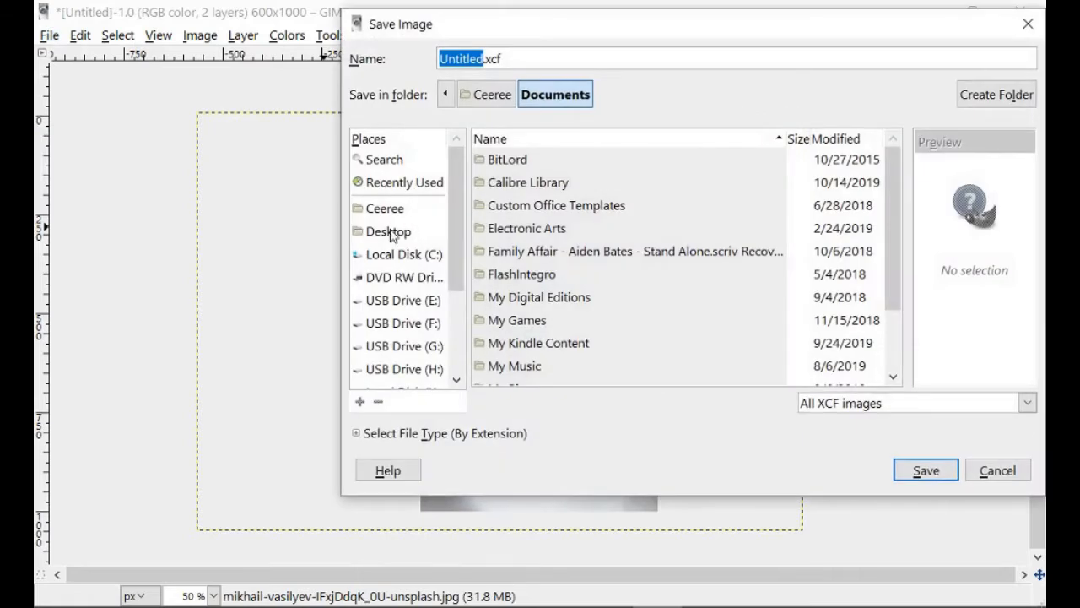
{"action": "left_click", "coordinate": [395, 233]}
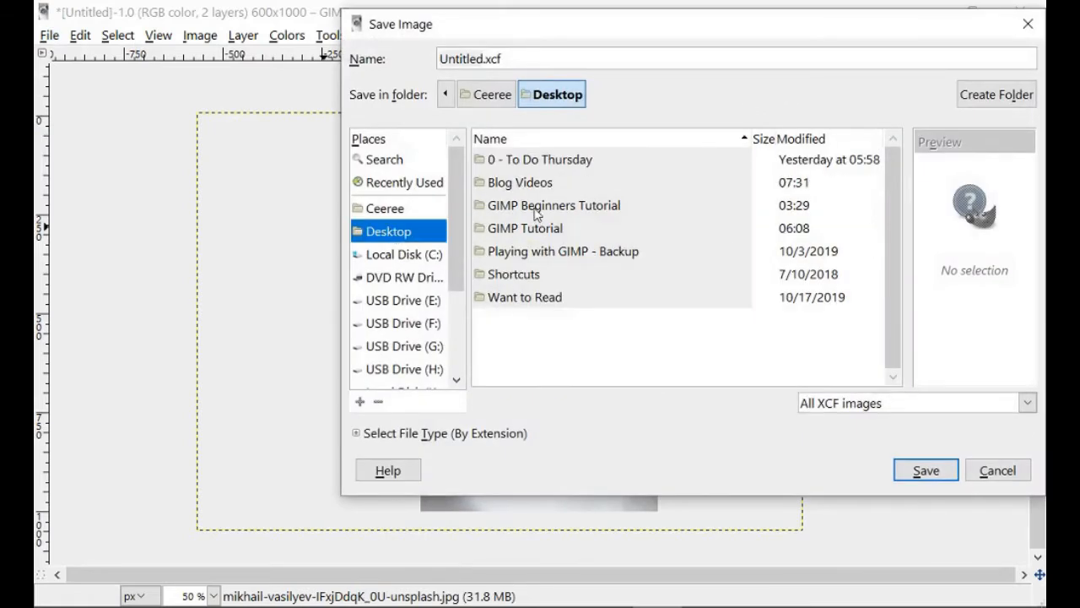
{"action": "double_click", "coordinate": [537, 207]}
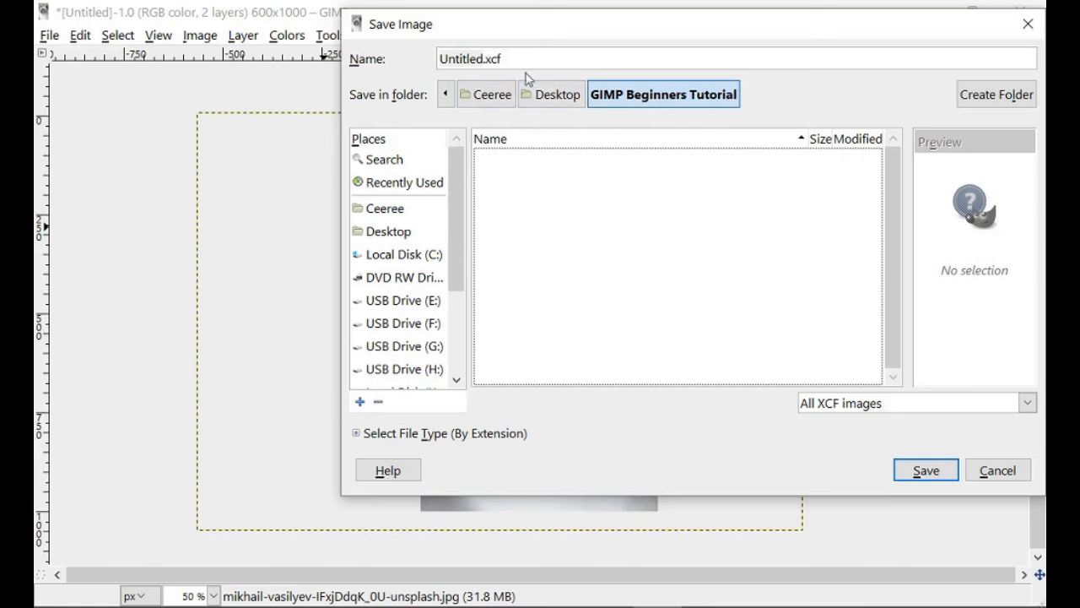
- Name the project file Gimp Beginners Tutorial.xcf and save it in the chosen folder
{"action": "left_click", "coordinate": [482, 59]}
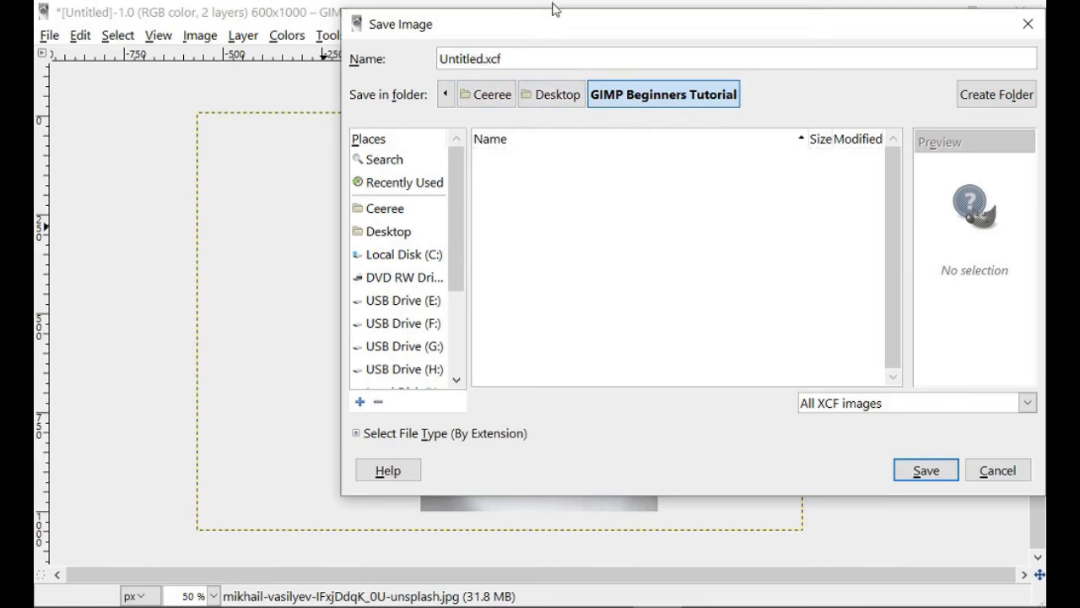
{"action": "key", "text": "shift+Home"}
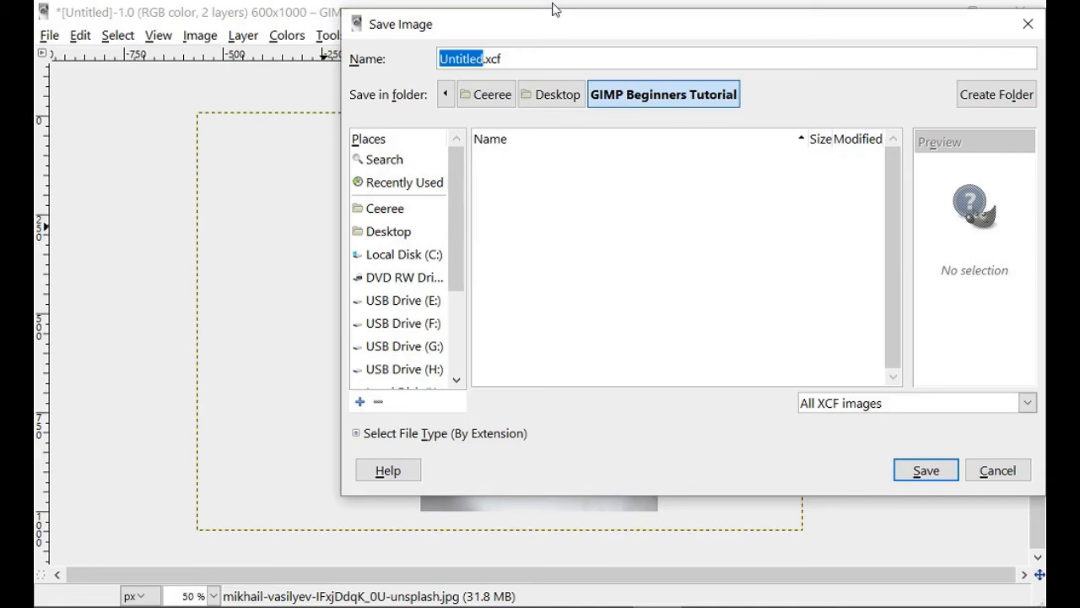
{"action": "type", "text": "gim"}
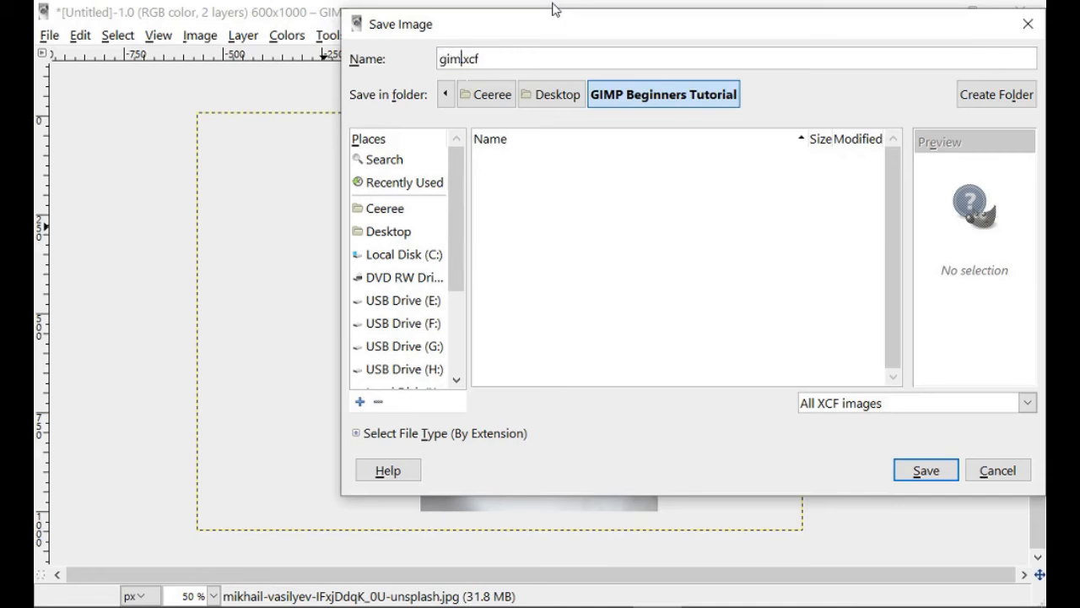
{"action": "type", "text": "p Beginning"}
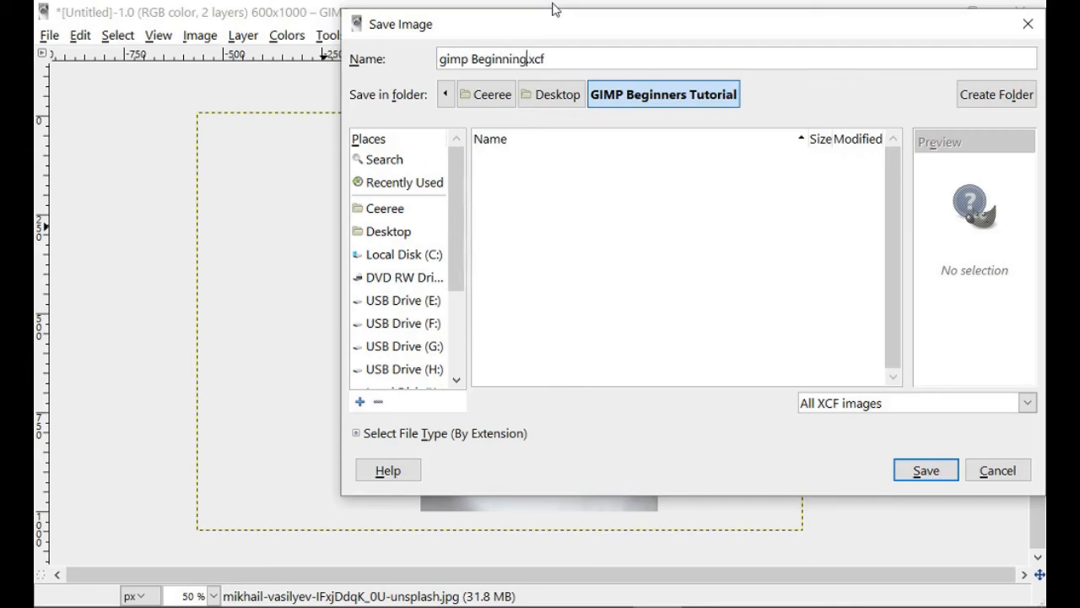
{"action": "key", "text": "BackSpace"}
{"action": "key", "text": "BackSpace"}
{"action": "key", "text": "BackSpace"}
{"action": "key", "text": "BackSpace"}
{"action": "type", "text": "ners Tutorial"}
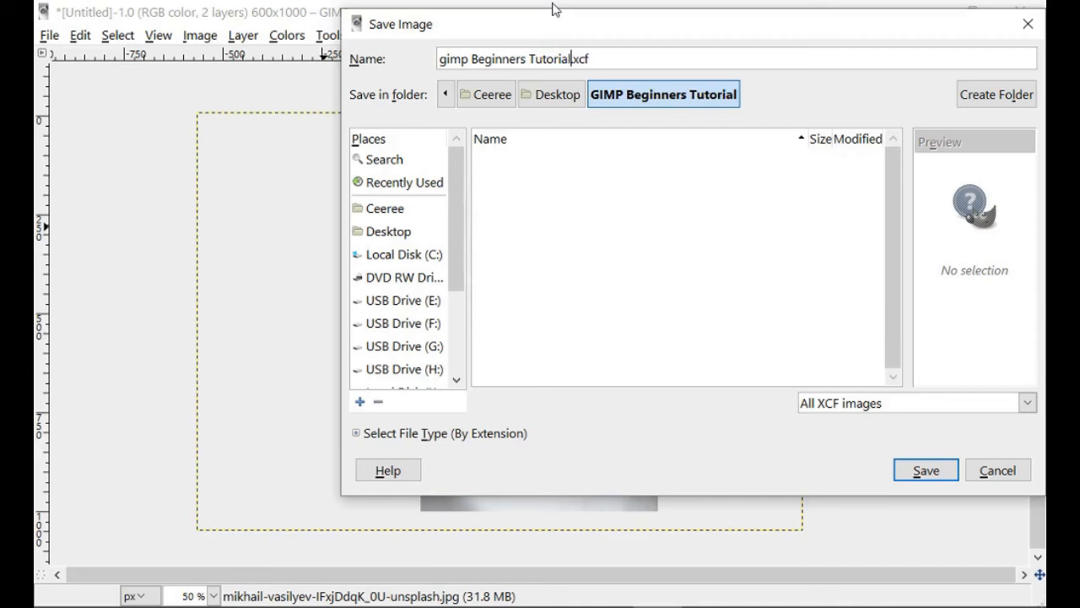
{"action": "key", "text": "Home"}
{"action": "key", "text": "Delete"}
{"action": "type", "text": "G"}
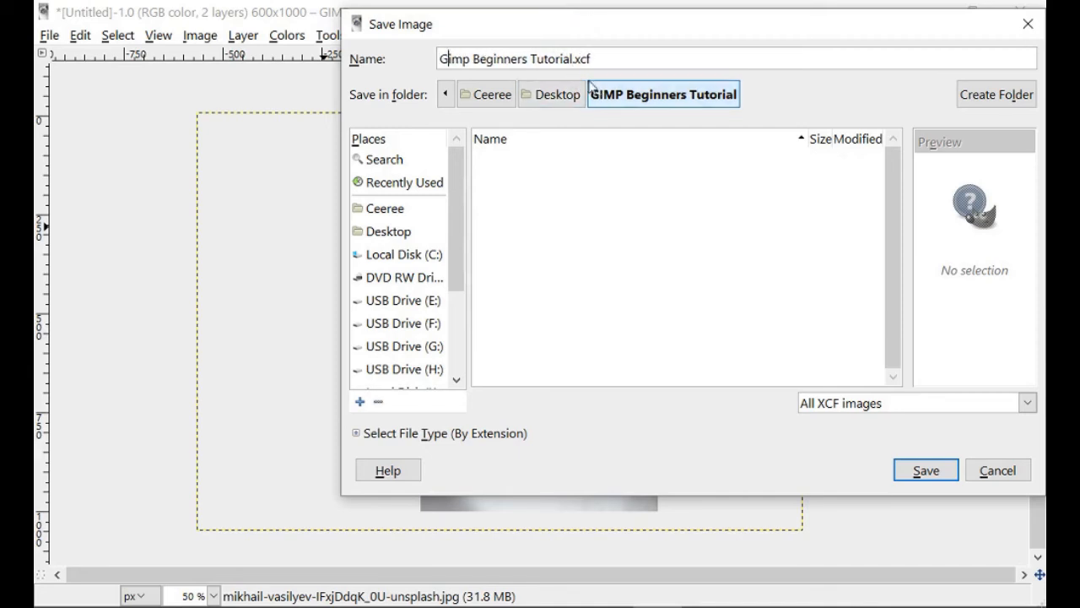
{"action": "left_click", "coordinate": [578, 58]}
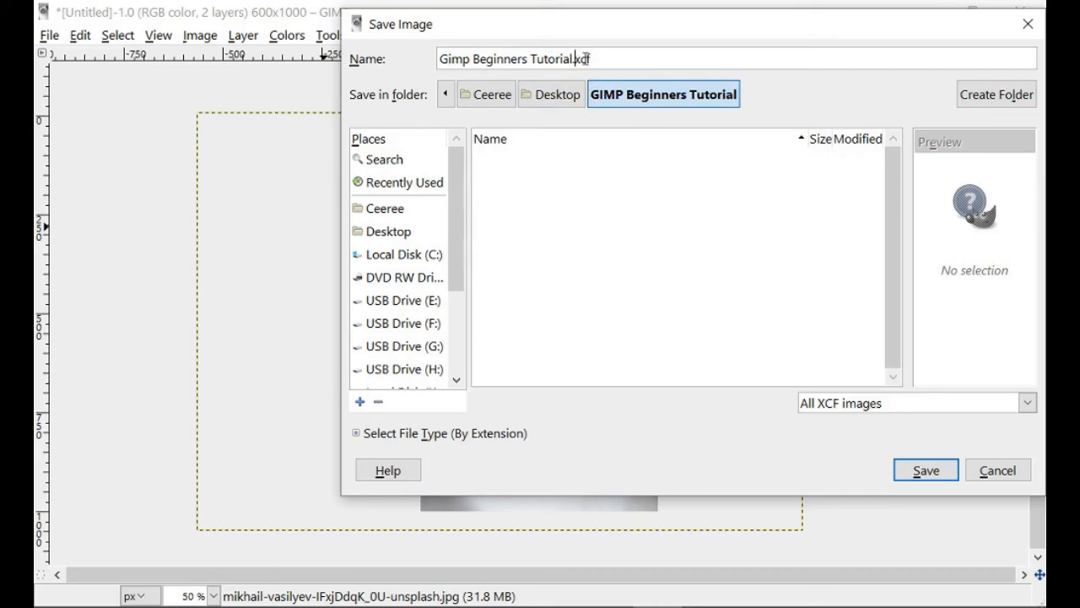
{"action": "left_click_drag", "start_coordinate": [619, 34], "coordinate": [531, 34]}
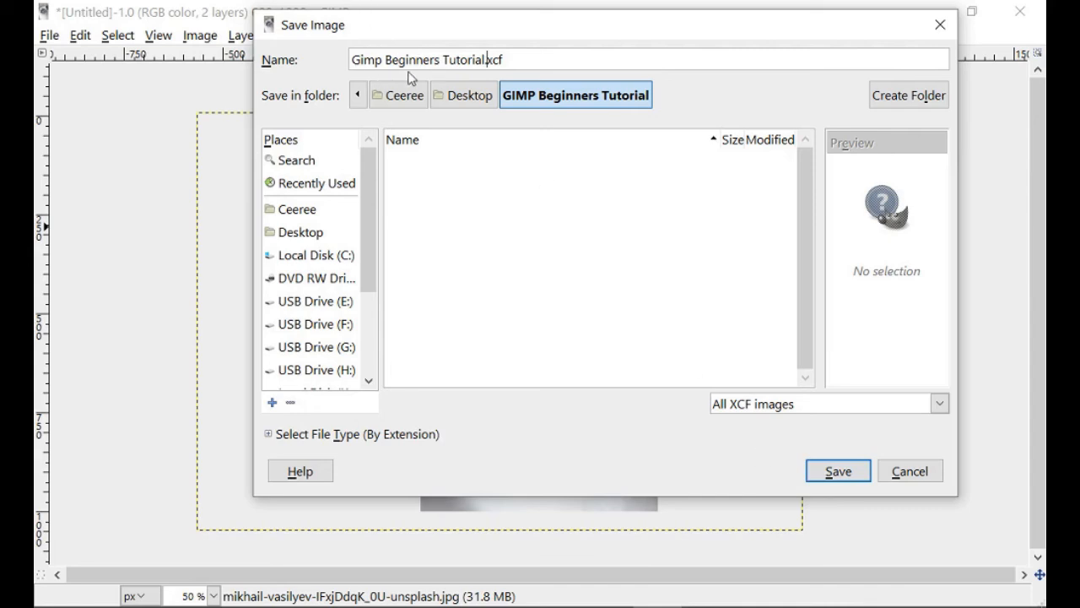
{"action": "left_click", "coordinate": [838, 473]}
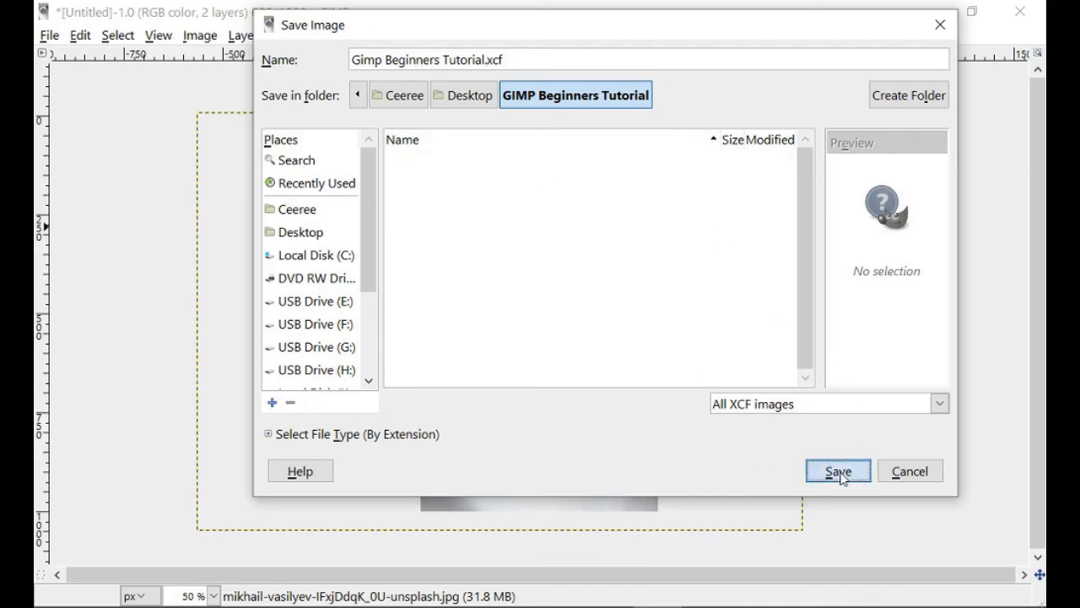